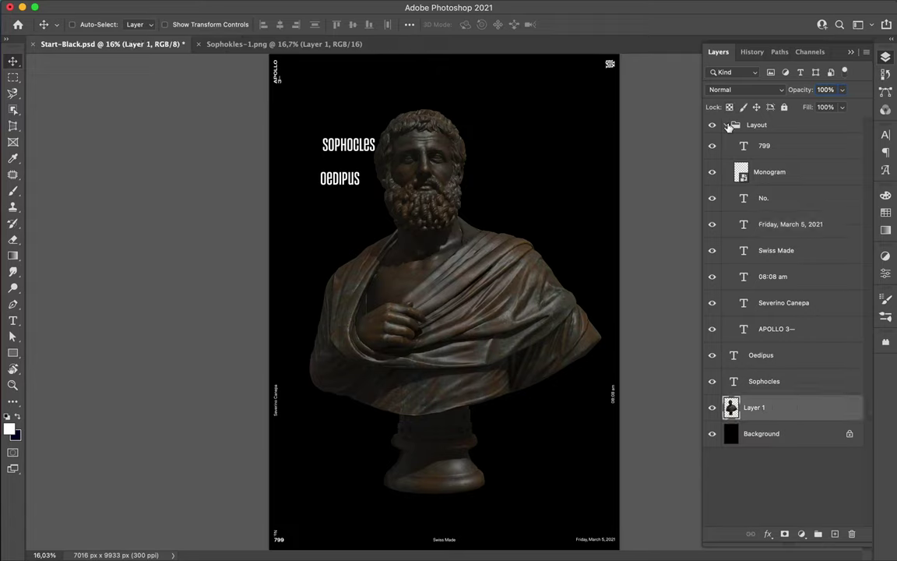
- Boost the bust's contrast with Levels, discard a trial Hue/Saturation adjustment, and merge Levels down
drag(705, 384, 713, 387)
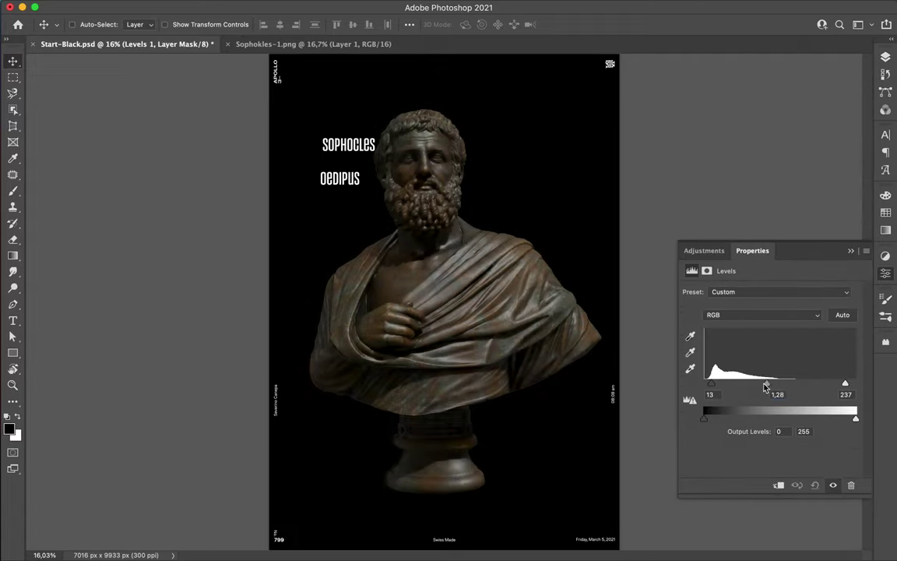
drag(846, 383, 821, 383)
click(803, 265)
click(787, 390)
mouse_move(770, 339)
mouse_down()
mouse_move(823, 340)
mouse_move(684, 339)
mouse_move(771, 340)
mouse_up()
click(852, 485)
key(F7)
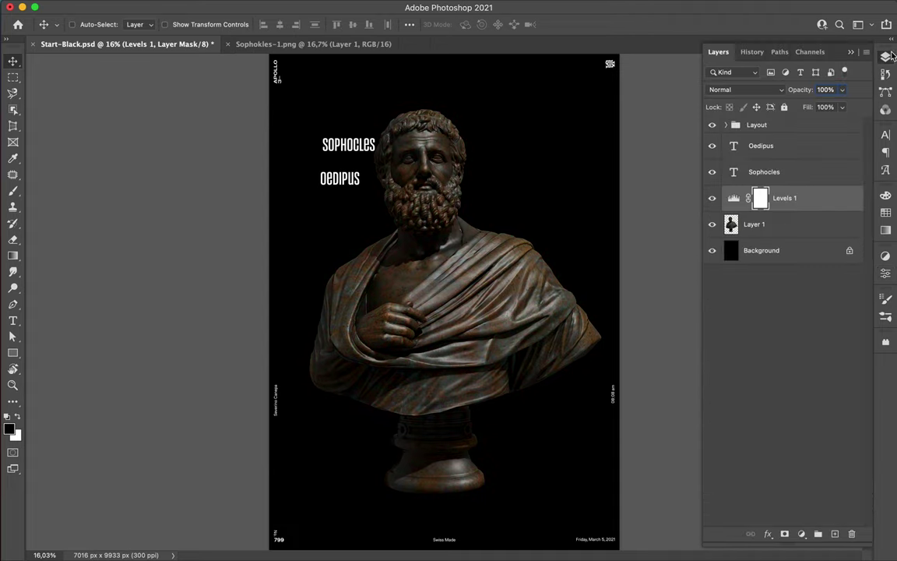
key(Delete)
- Draw a full-page rectangle over the background filled with a sampled near-black colour
key(u)
key(ctrl+minus)
click(761, 250)
drag(303, 101, 587, 503)
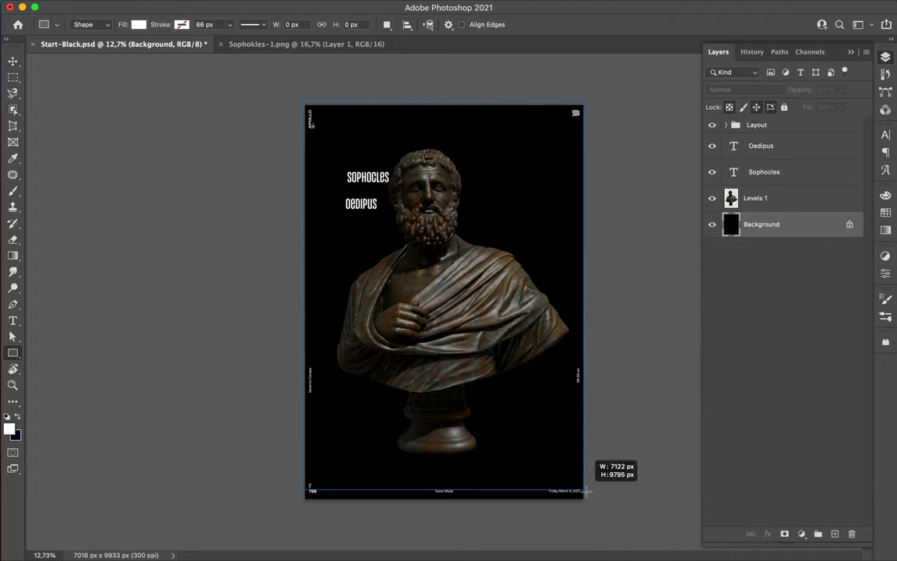
click(885, 229)
click(805, 227)
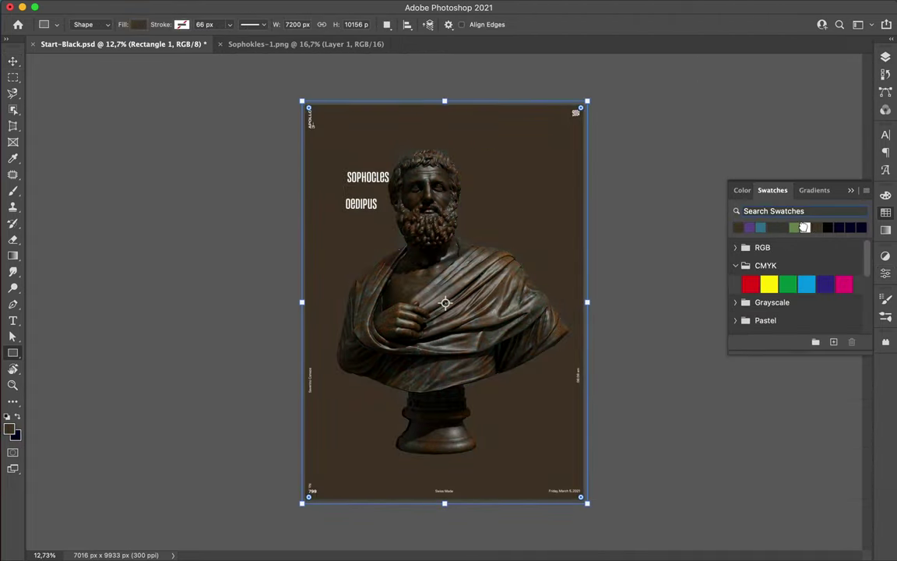
key(i)
click(431, 380)
key(v)
key(alt+BackSpace)
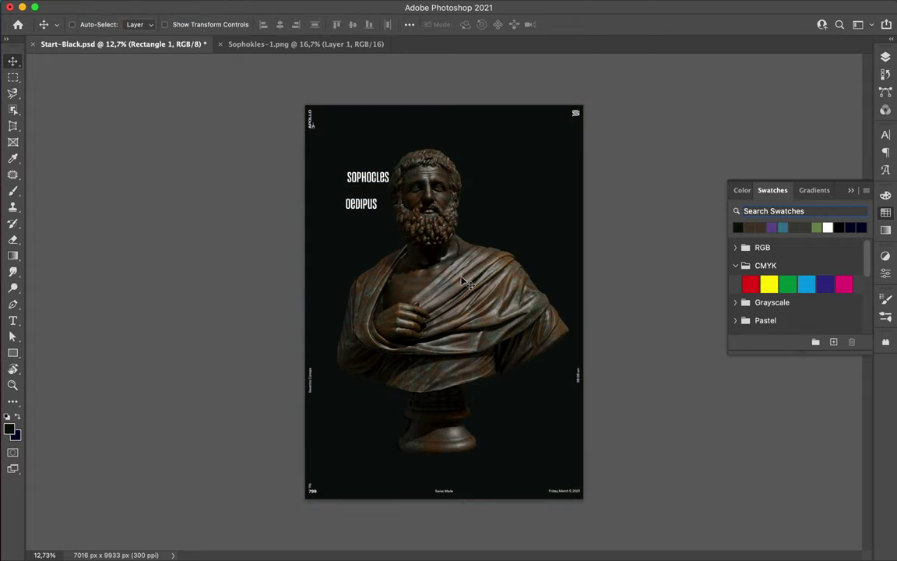
click(886, 56)
shift+click(779, 172)
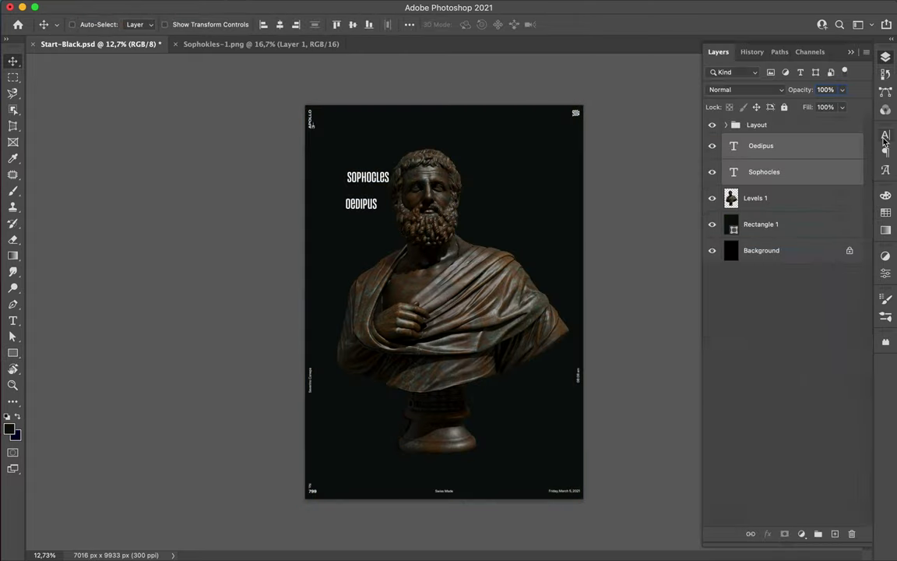
- Set both Sophocles and Oedipus titles to Abstract, 169 px, tracking 400, right of the head
click(886, 134)
click(808, 152)
click(685, 343)
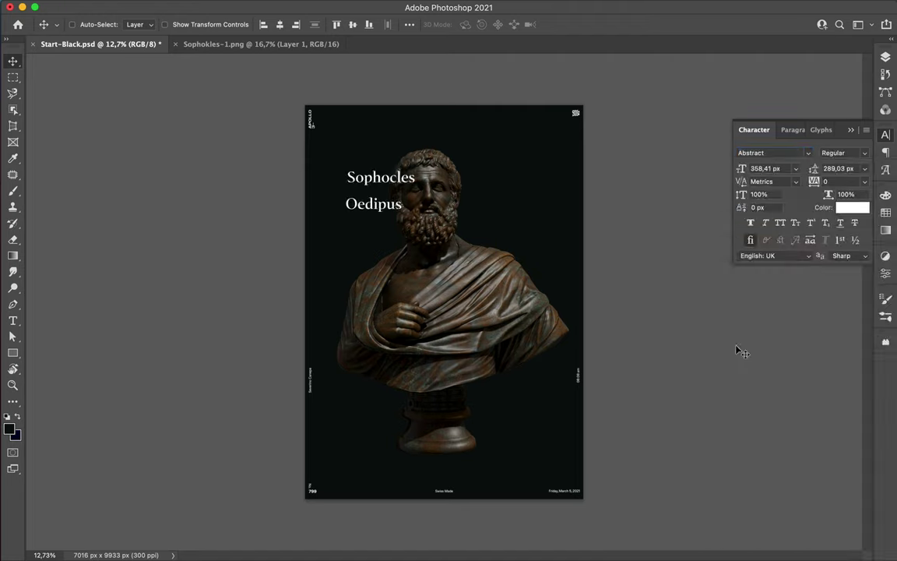
scroll(439, 317, up, 3)
drag(288, 94, 531, 214)
scroll(468, 311, down, 2)
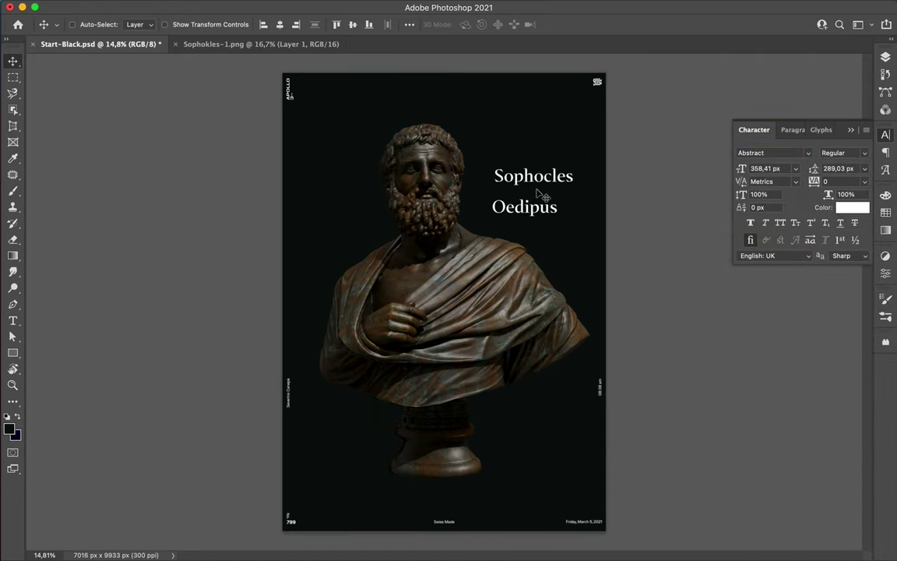
text(400)
key(Return)
key(ctrl+plus)
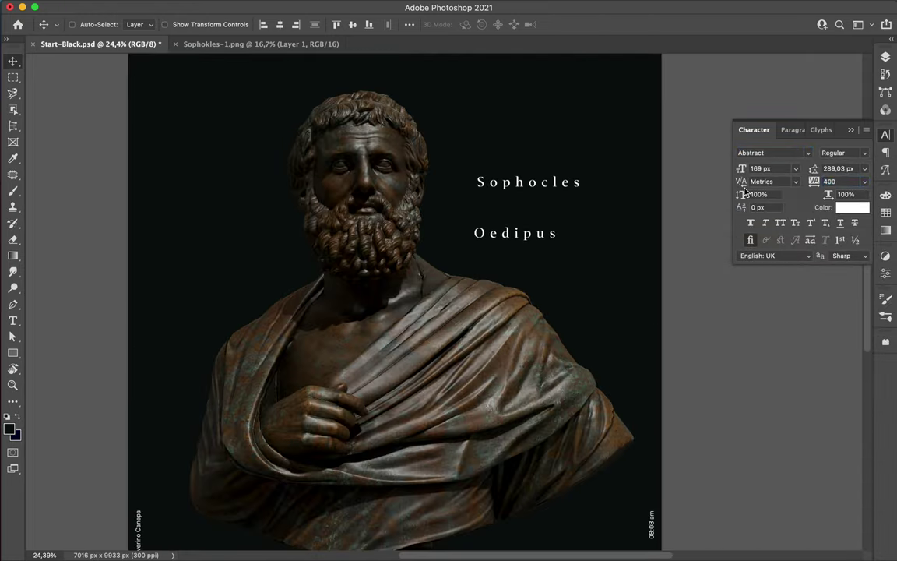
text(0)
- Draw a large circle with the Ellipse tool over the lower poster
scroll(546, 173, down, 2)
scroll(528, 170, down, 3)
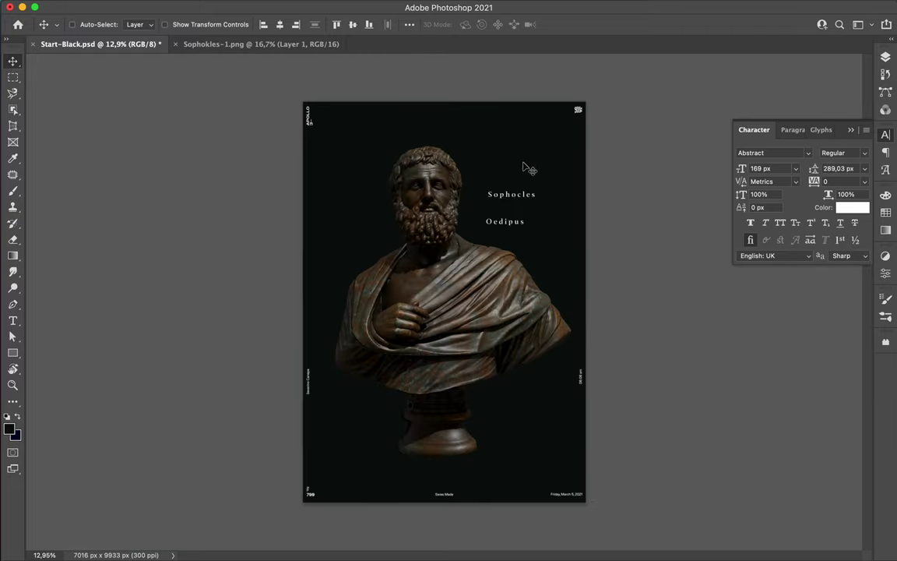
drag(13, 353, 71, 372)
drag(314, 200, 660, 546)
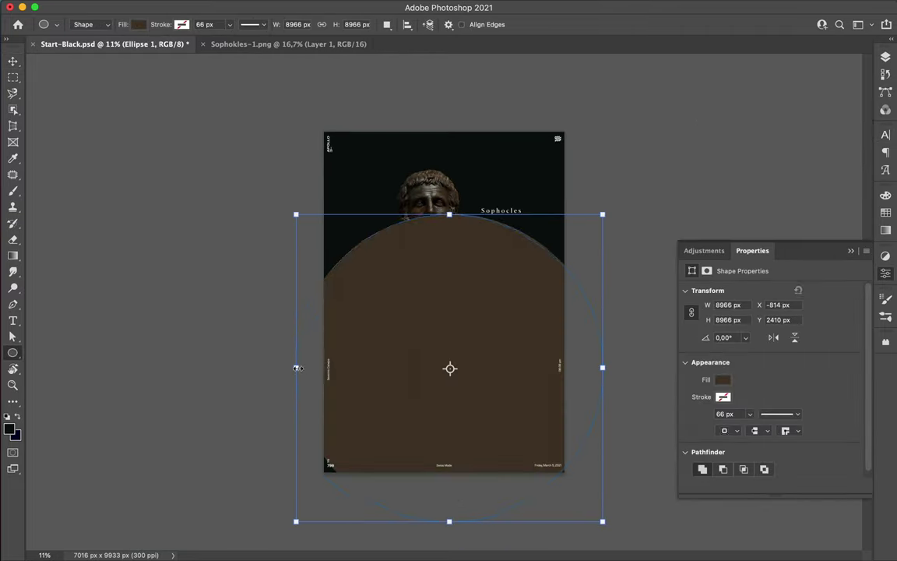
- Place the circle behind the bust, fill it purple, and fade its bottom with a gradient mask
key(v)
drag(451, 366, 445, 316)
drag(779, 125, 801, 236)
click(738, 228)
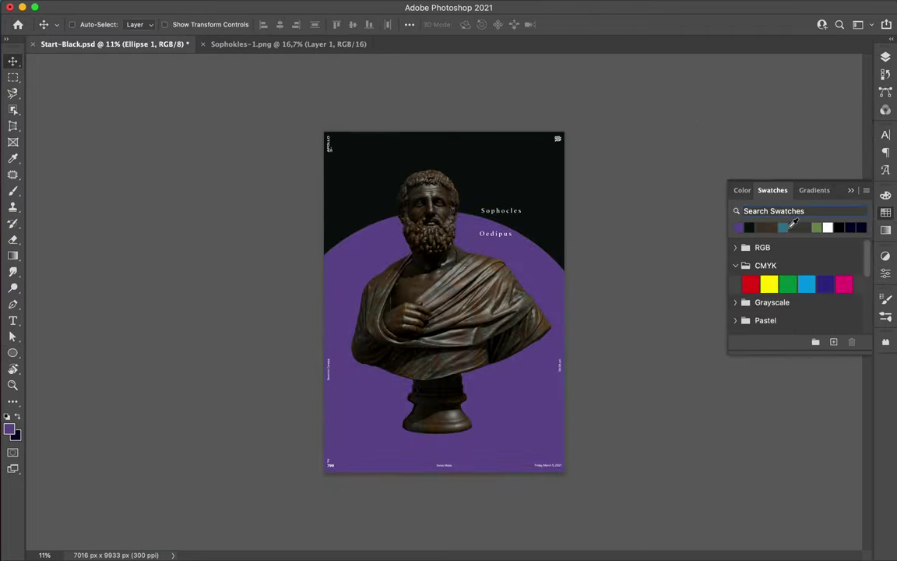
key(F7)
key(g)
drag(444, 457, 440, 199)
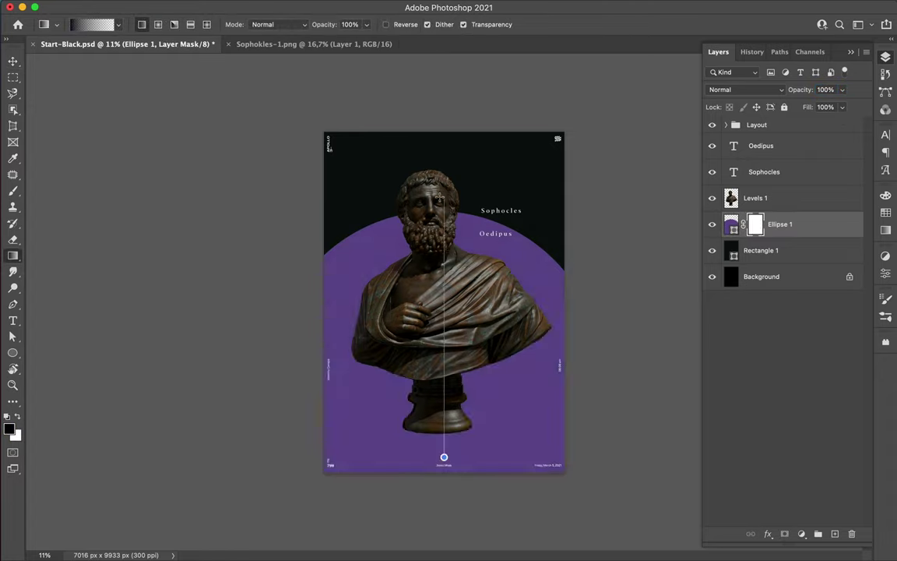
key(v)
scroll(456, 376, up, 3)
scroll(468, 442, down, 2)
- Duplicate the faded circle and apply Gaussian Blur to the copy
key(ctrl+j)
drag(750, 226, 853, 533)
click(451, 214)
right_click(751, 226)
key(Escape)
click(316, 8)
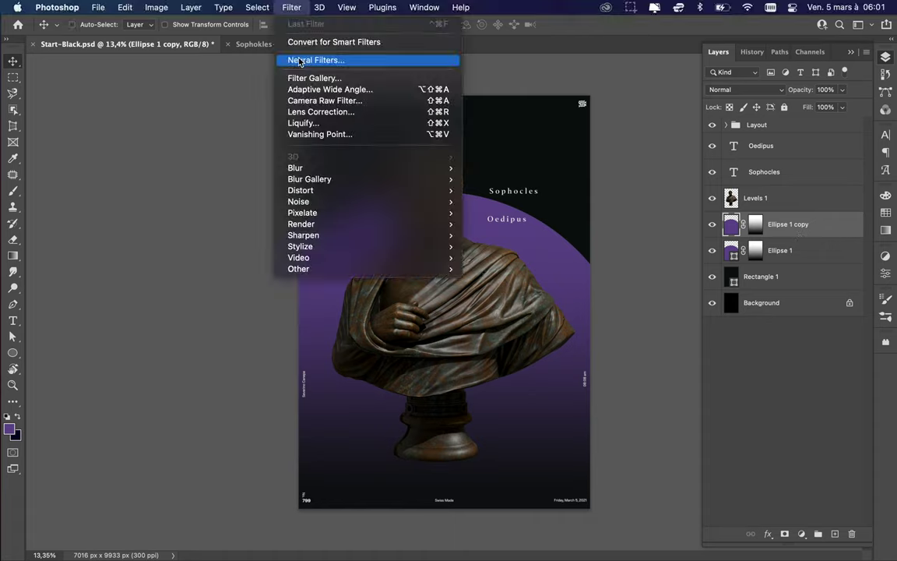
click(498, 238)
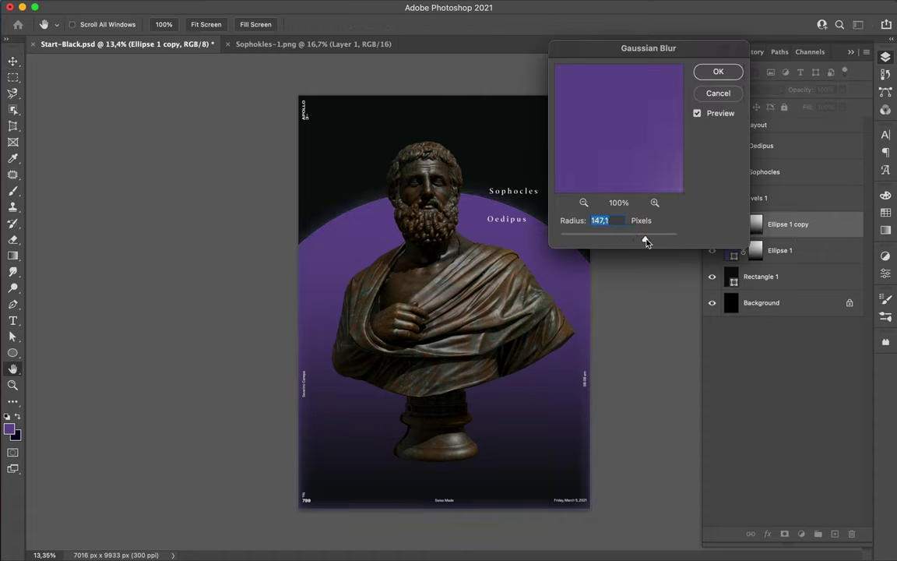
key(Return)
key(ctrl+j)
click(746, 90)
- Set a duplicated glow copy to Color Dodge and move it above the bust layer
click(747, 204)
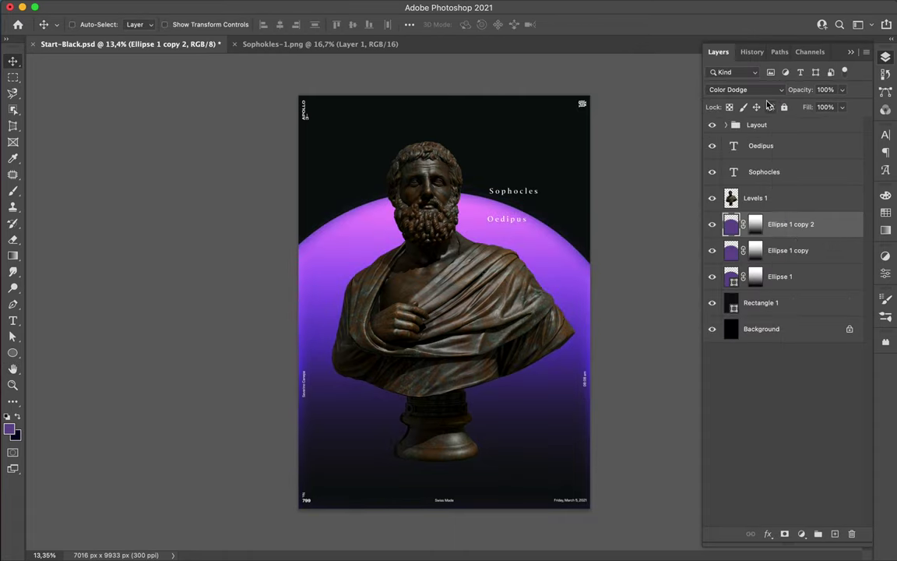
click(746, 89)
click(757, 91)
drag(791, 224, 779, 195)
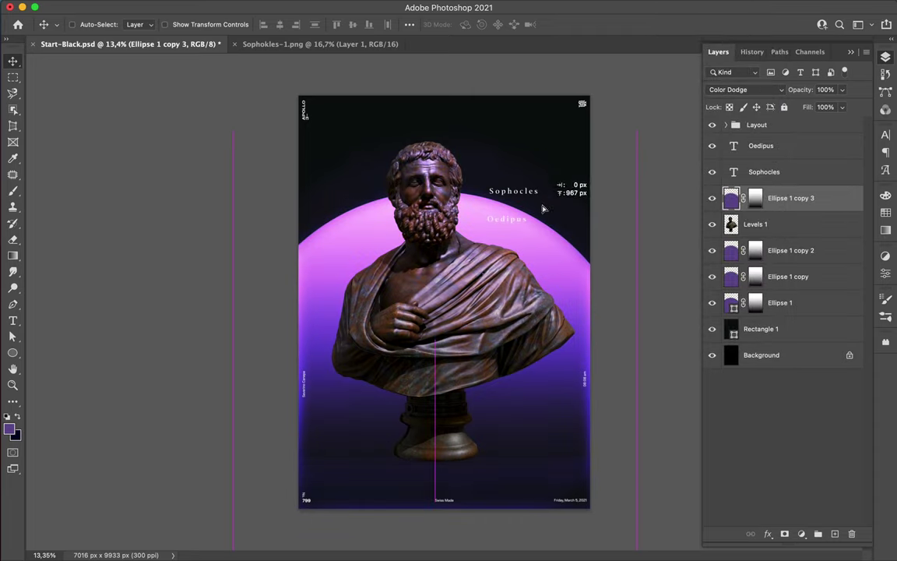
ctrl+click(528, 195)
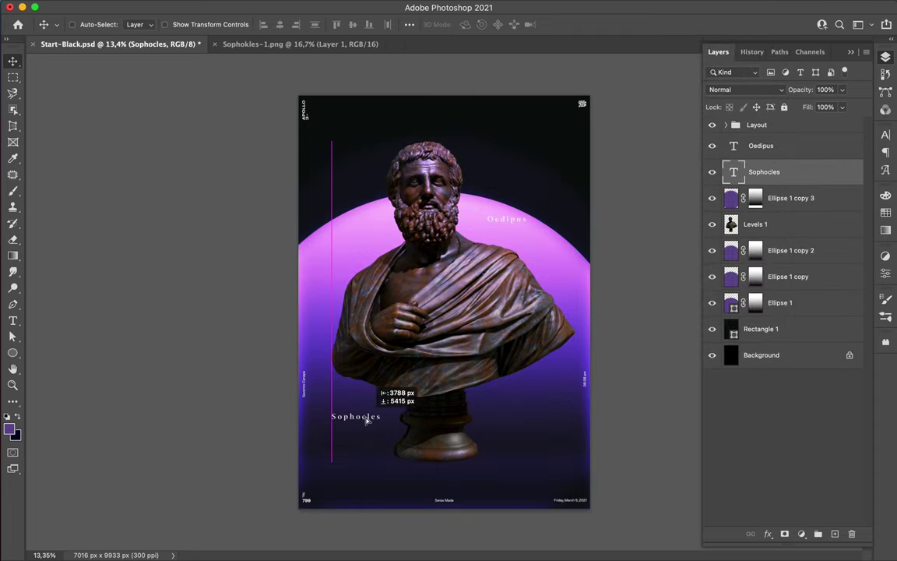
- Align the bust and nudge it sideways into place between the titles
ctrl+click(514, 221)
ctrl+click(456, 319)
click(409, 24)
click(457, 150)
drag(531, 319, 540, 320)
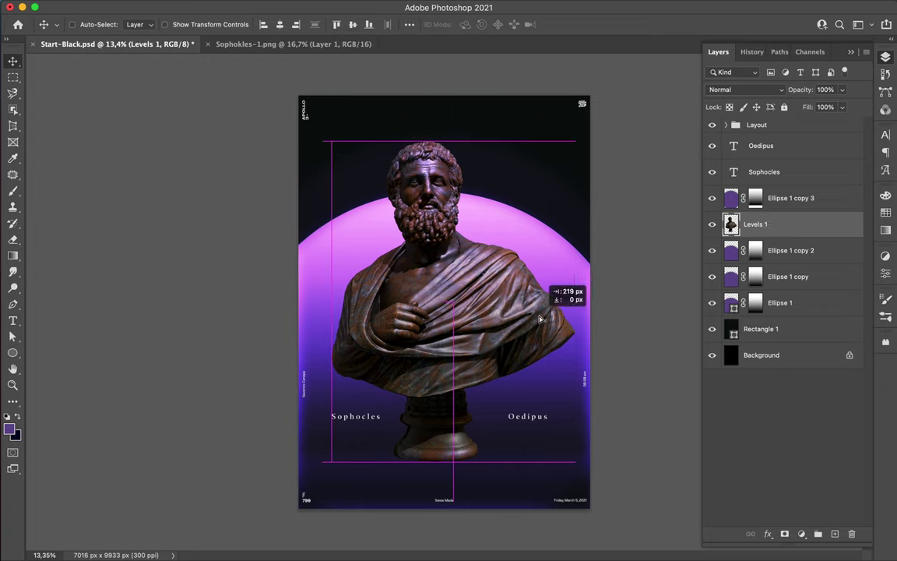
- Sharpen the bust with a High Pass copy (radius 7,4) in Overlay at 15% fill
key(ctrl+j)
click(321, 8)
click(498, 383)
mouse_move(57, 195)
mouse_down()
mouse_move(52, 201)
mouse_move(66, 201)
mouse_up()
key(Return)
click(744, 90)
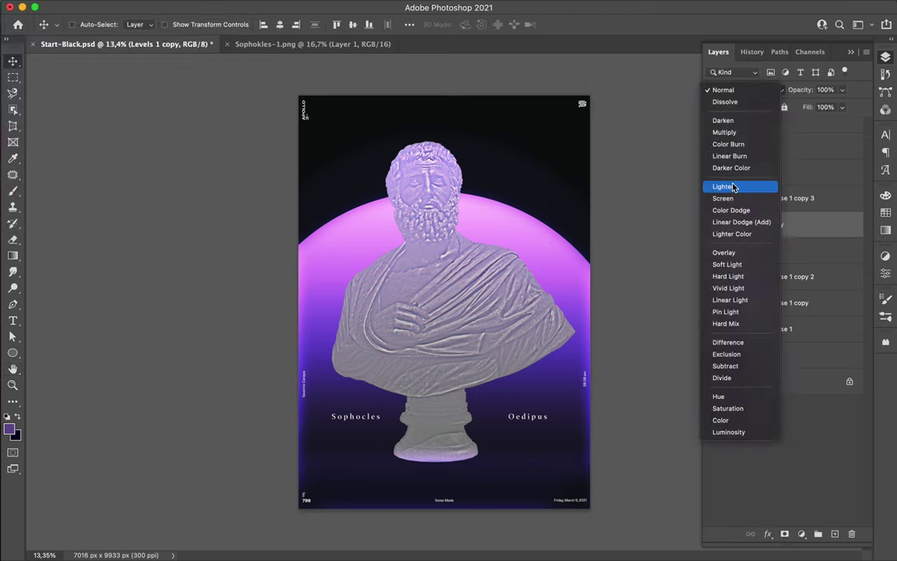
click(724, 253)
drag(842, 107, 795, 127)
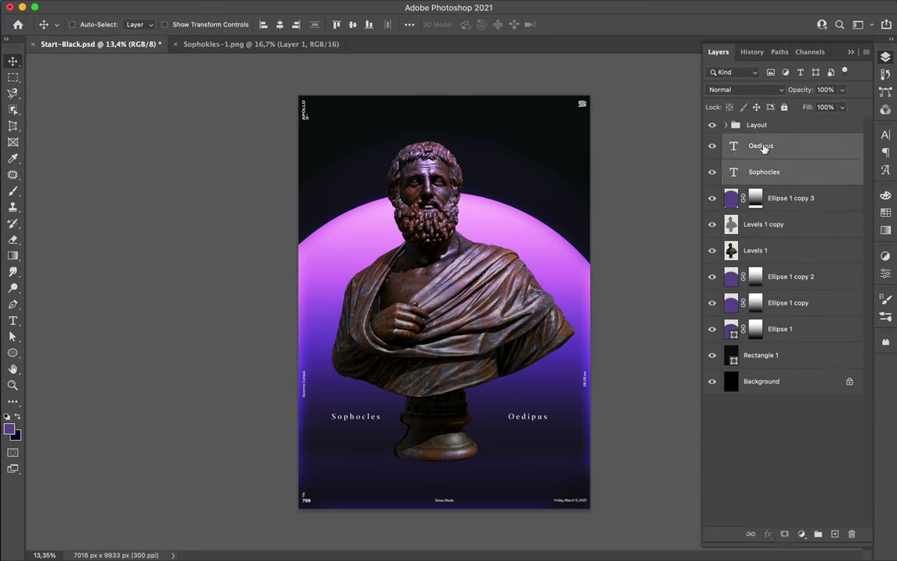
- Change the titles' font to Core Sans M SC 55 Medium with tracking 540
scroll(819, 405, down, 4)
scroll(819, 427, down, 5)
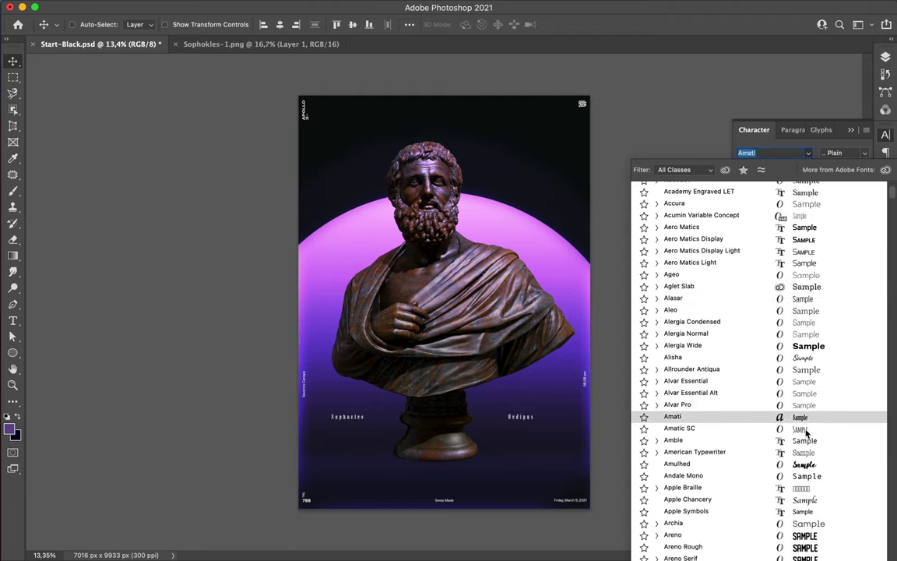
scroll(803, 427, down, 5)
scroll(798, 426, down, 5)
scroll(795, 425, down, 5)
scroll(795, 421, down, 5)
scroll(772, 312, down, 5)
scroll(767, 312, down, 5)
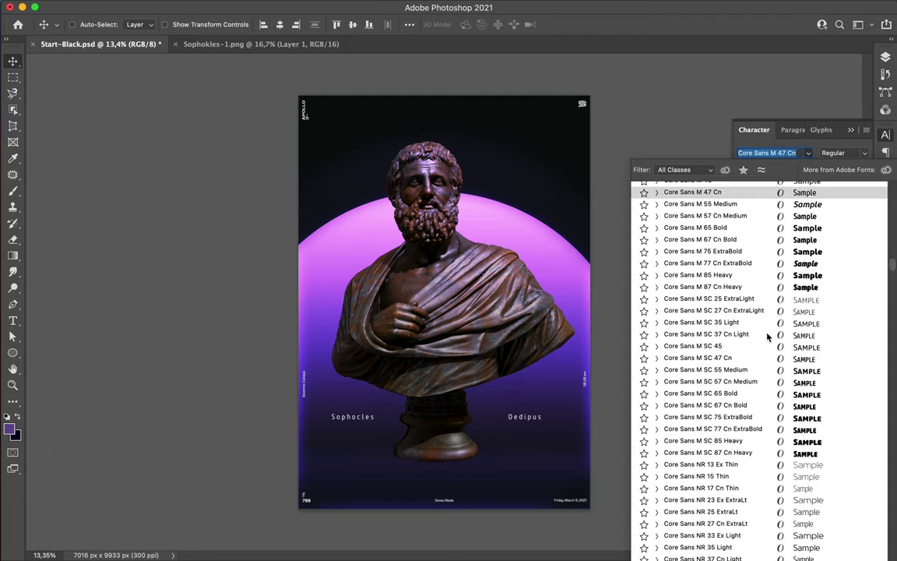
click(767, 369)
scroll(419, 418, up, 3)
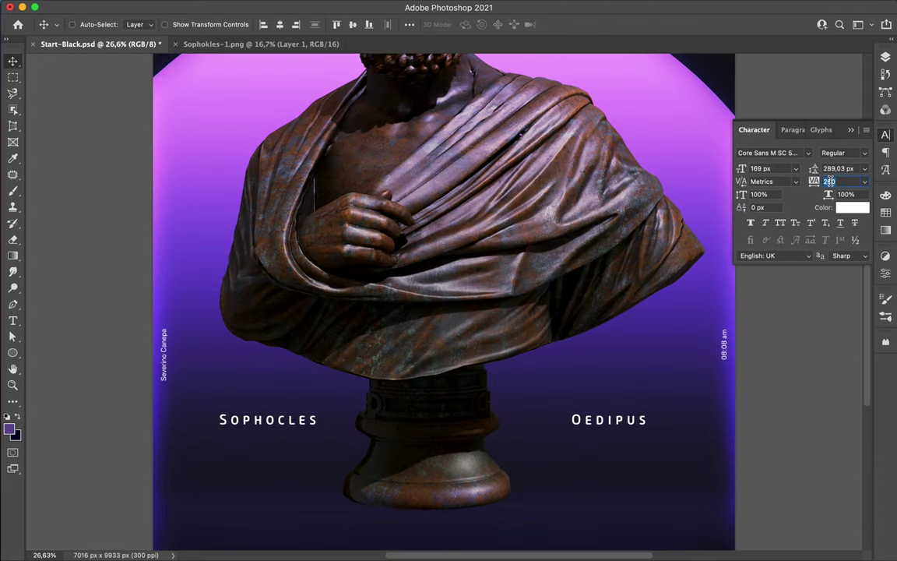
scroll(418, 418, down, 2)
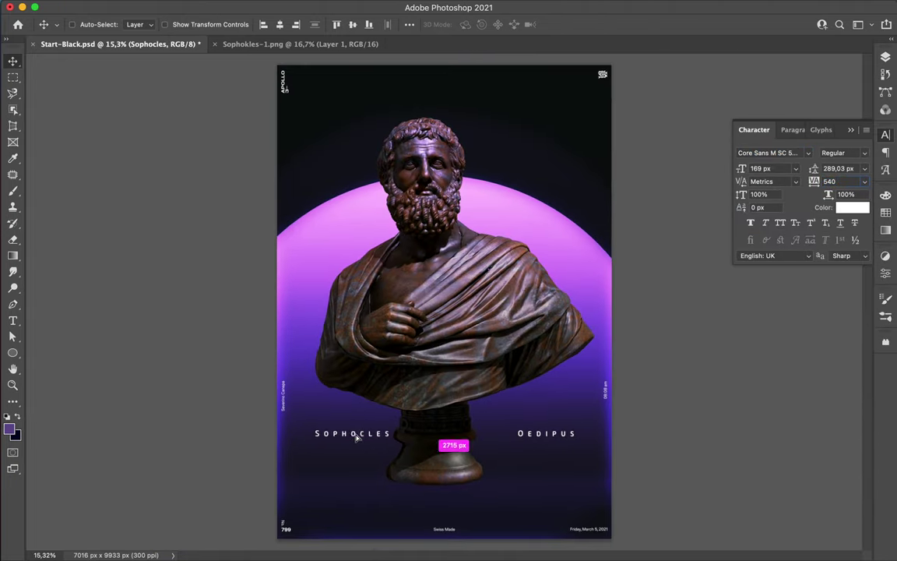
key(u)
click(137, 25)
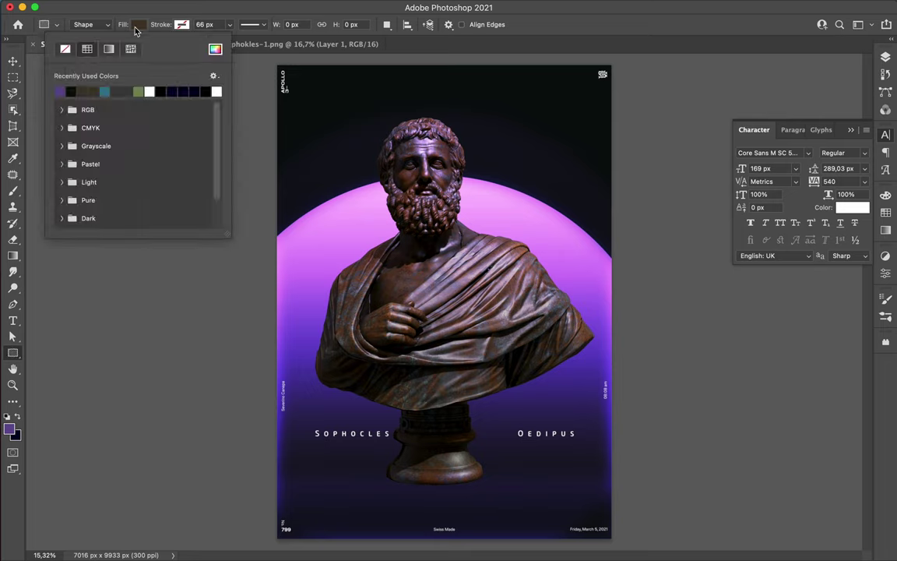
- Draw a small outlined square left of the head and place a copy to its right
click(202, 24)
drag(378, 201, 362, 172)
key(v)
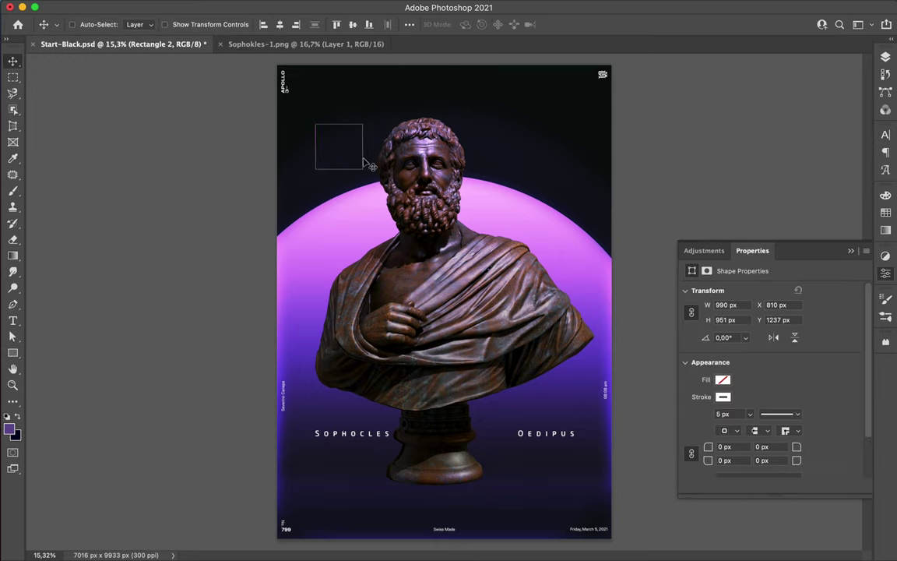
scroll(340, 204, up, 2)
drag(341, 205, 430, 203)
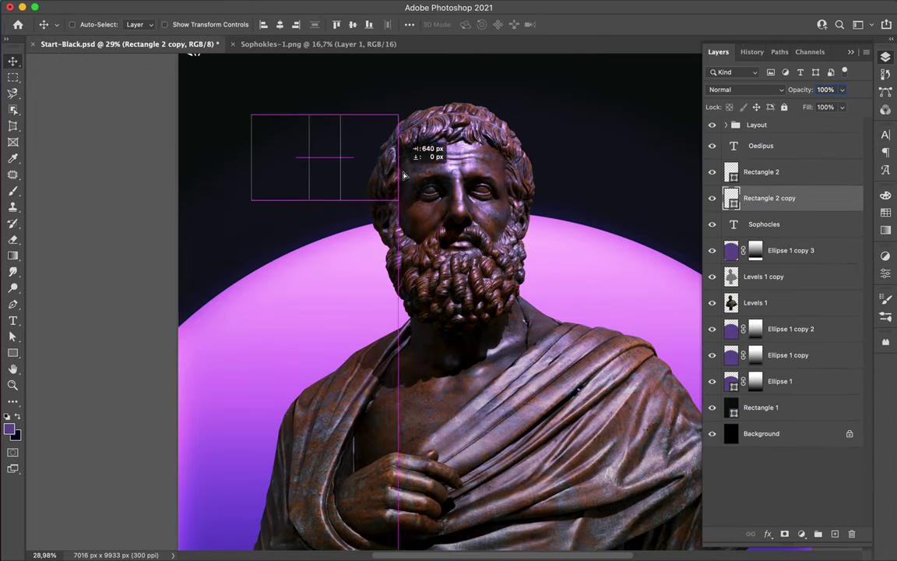
key(ctrl+t)
key(Return)
- Duplicate the squares down and across, growing the grid to 16 by 16
shift+click(791, 250)
mouse_move(286, 136)
mouse_down()
mouse_move(286, 156)
mouse_move(318, 154)
mouse_move(310, 173)
mouse_move(369, 148)
mouse_up()
key(ctrl+g)
key(ctrl+shift+g)
key(ctrl+g)
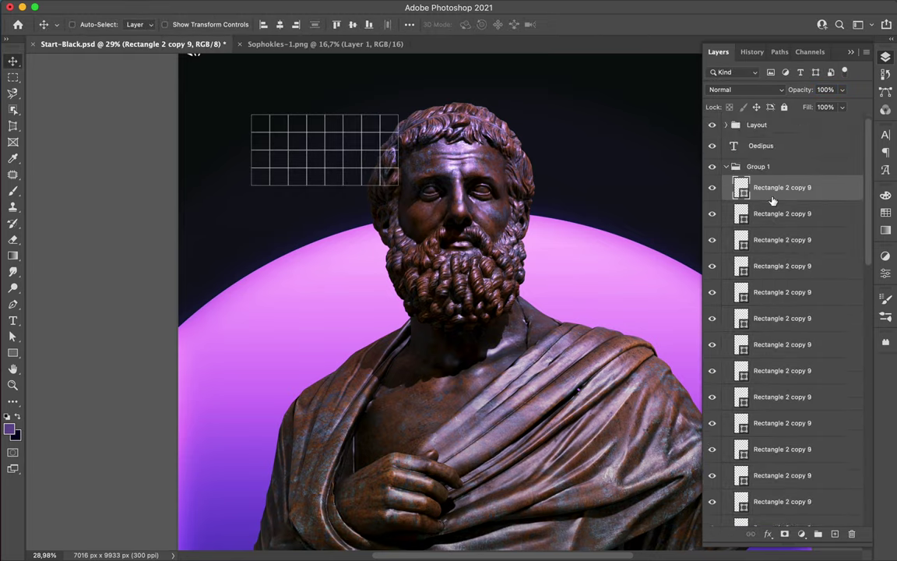
drag(311, 156, 312, 228)
scroll(775, 199, down, 15)
shift+click(779, 277)
drag(332, 155, 479, 156)
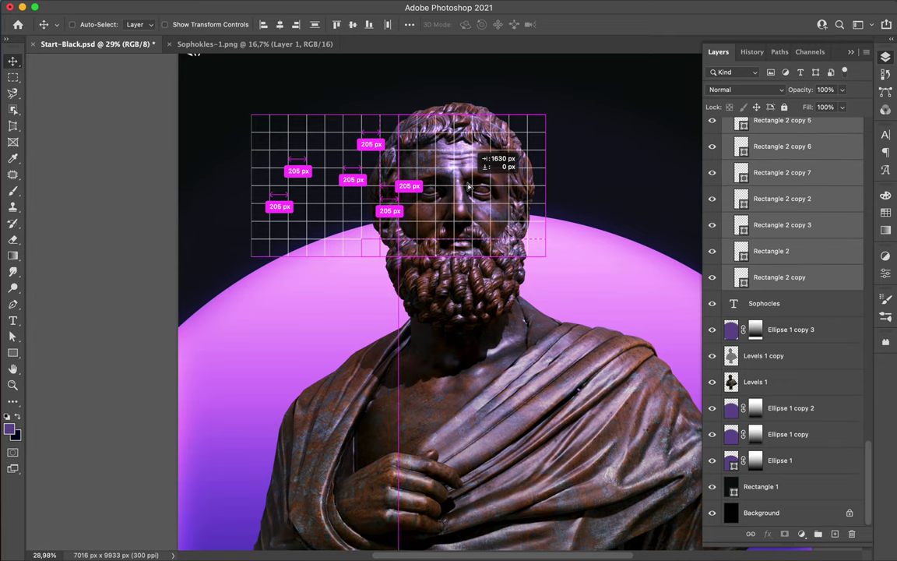
scroll(779, 274, down, 10)
drag(514, 187, 515, 329)
- Copy the grid further right and down over the lower poster, then group it as Group 1
scroll(445, 304, down, 3)
scroll(777, 208, down, 10)
drag(410, 296, 597, 295)
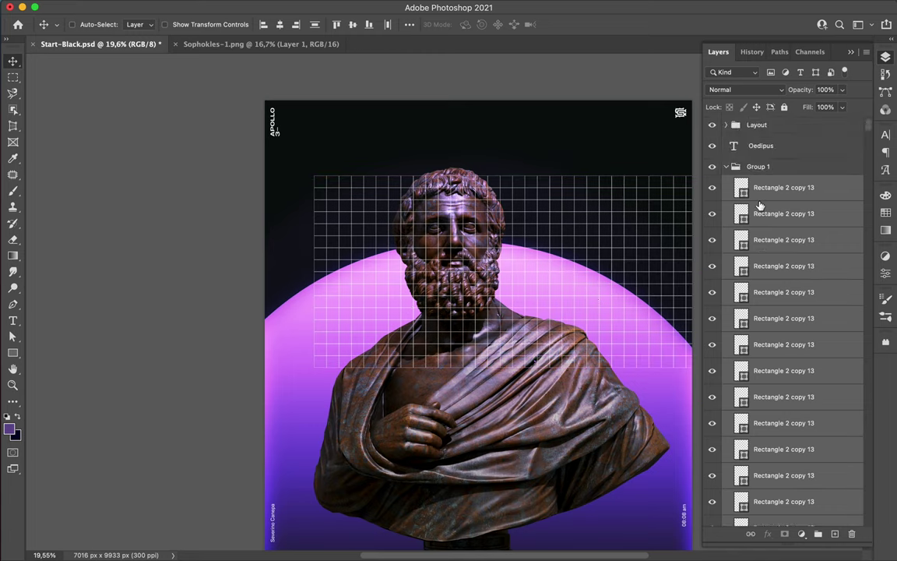
mouse_move(554, 235)
mouse_down()
mouse_move(560, 393)
mouse_move(415, 391)
mouse_up()
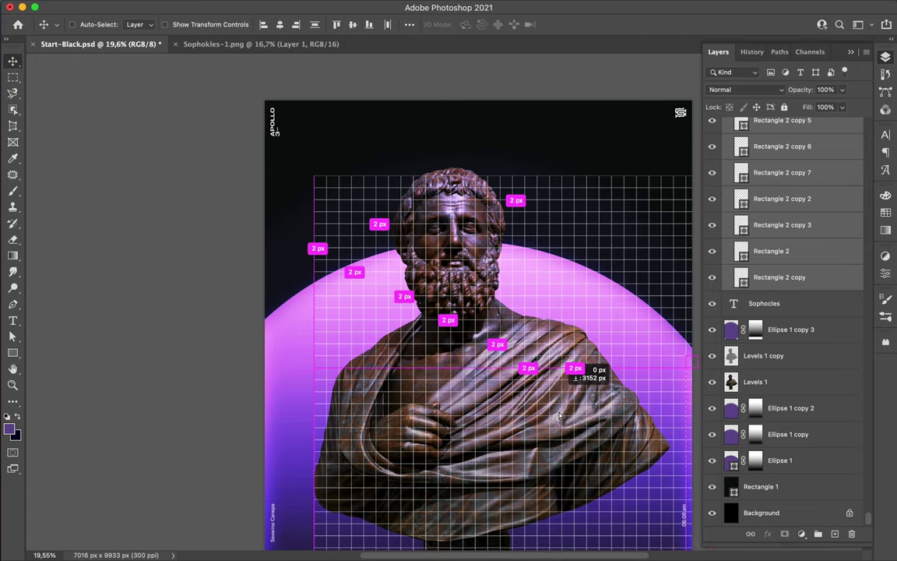
drag(415, 391, 404, 416)
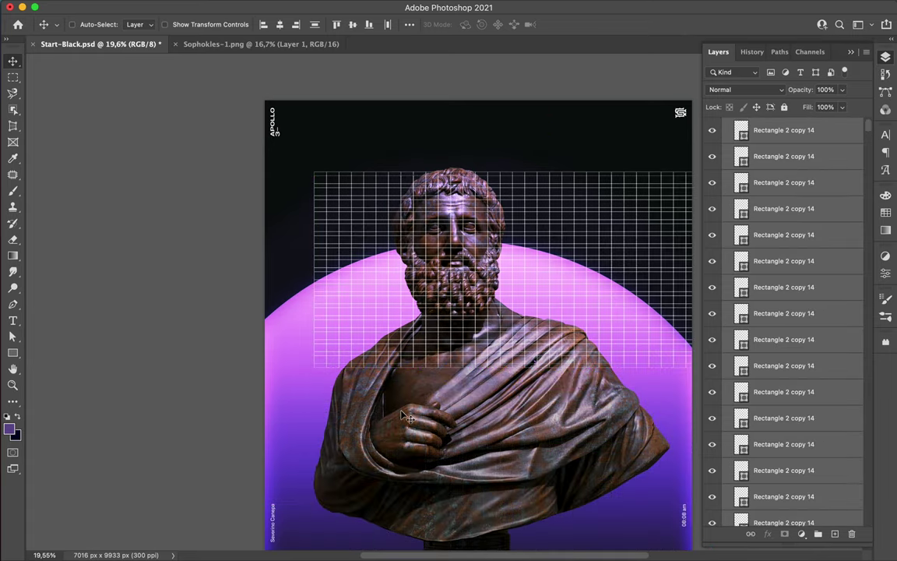
drag(438, 344, 443, 372)
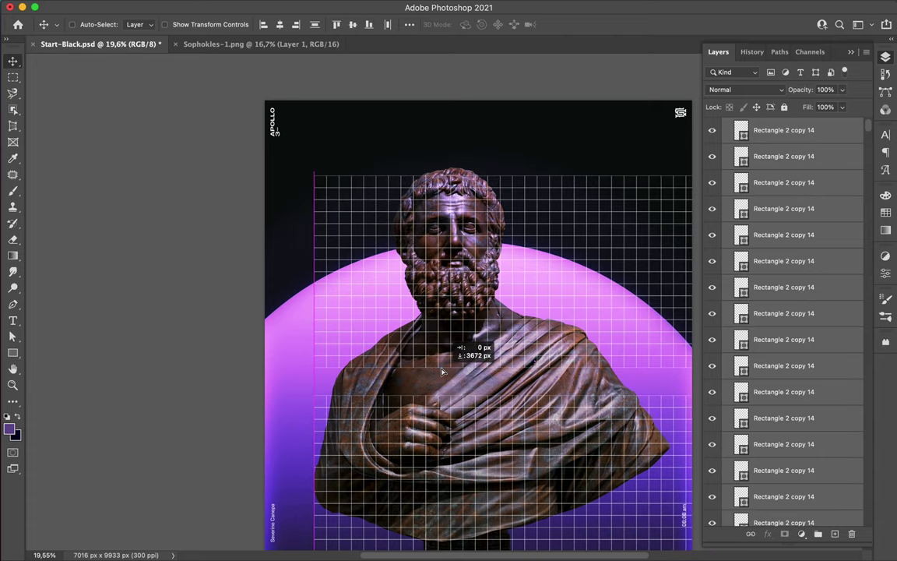
drag(442, 373, 442, 374)
key(ctrl+g)
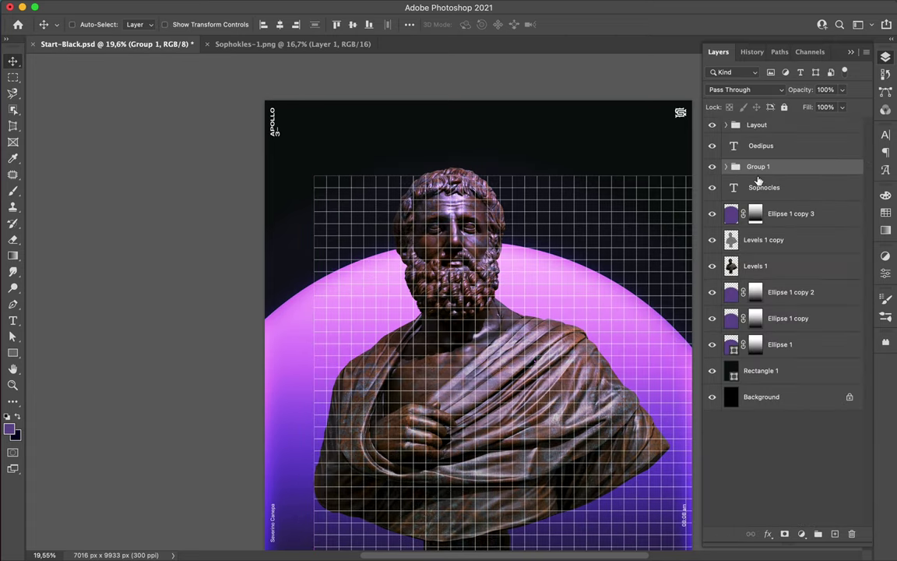
- Distort the grid group into perspective by spreading its top corners outward
scroll(569, 238, down, 2)
key(ctrl+t)
right_click(568, 238)
click(589, 315)
drag(329, 144, 151, 311)
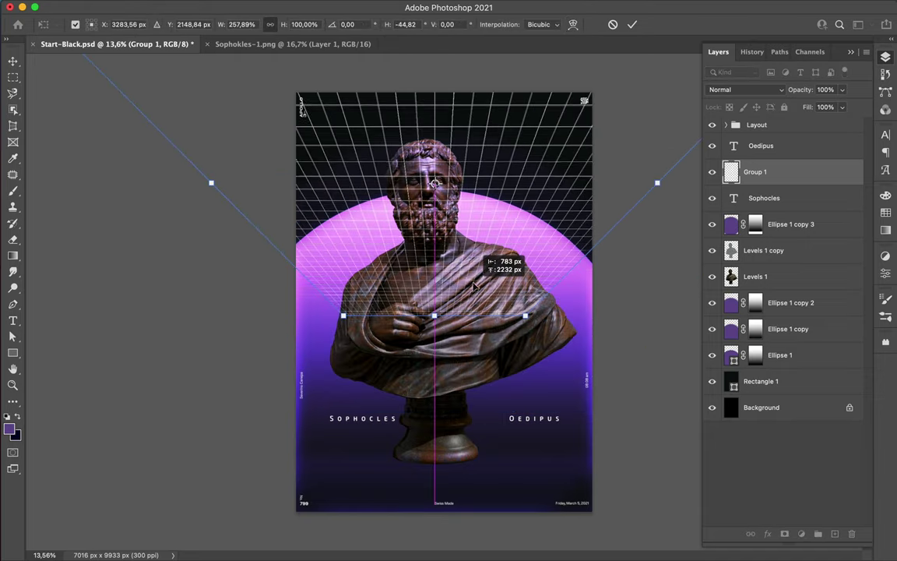
scroll(436, 311, down, 2)
mouse_move(151, 311)
mouse_down()
mouse_move(186, 146)
mouse_move(148, 107)
mouse_up()
key(Return)
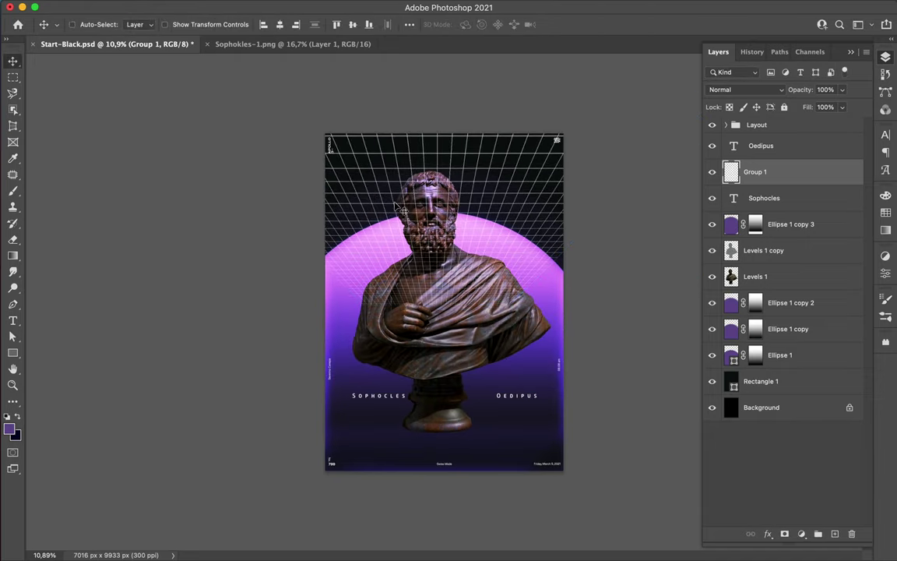
- Squash the grid to half its height and reposition it on the poster
key(ctrl+t)
right_click(448, 238)
click(460, 263)
drag(437, 304, 437, 199)
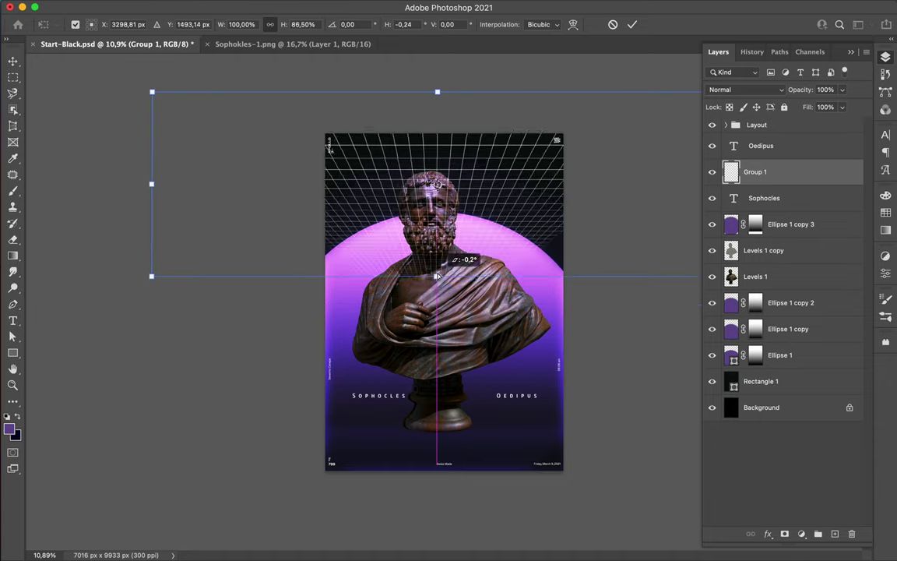
key(Return)
drag(432, 159, 467, 183)
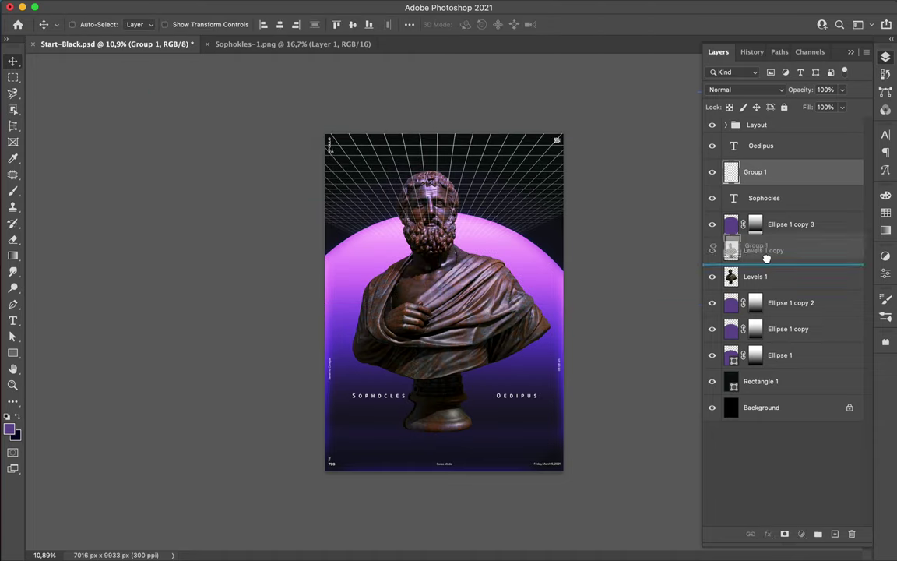
- Move Group 1 below Levels 1 and stretch the grid taller downward
drag(754, 172, 755, 263)
scroll(553, 187, up, 1)
scroll(545, 175, up, 2)
scroll(545, 175, down, 1)
key(ctrl+t)
drag(435, 221, 438, 327)
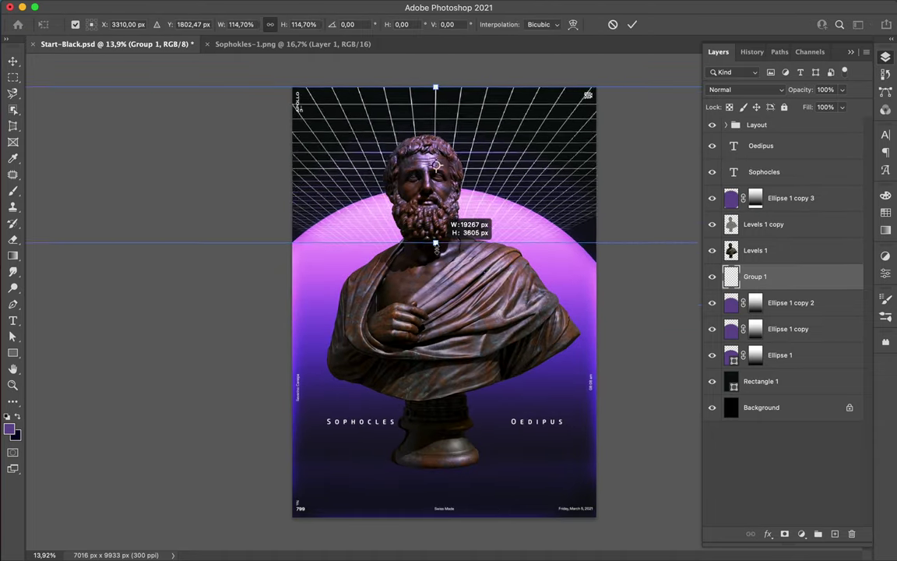
key(Return)
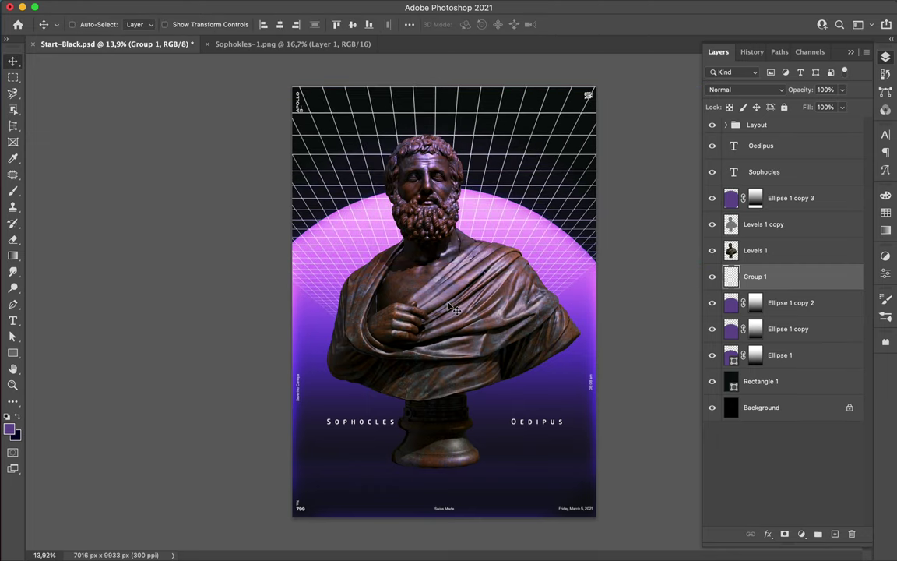
click(763, 172)
shift+click(761, 146)
- Set the Sophocles and Oedipus titles in Core Sans NR SC
click(885, 134)
click(807, 153)
scroll(779, 312, up, 10)
scroll(781, 261, up, 10)
click(779, 432)
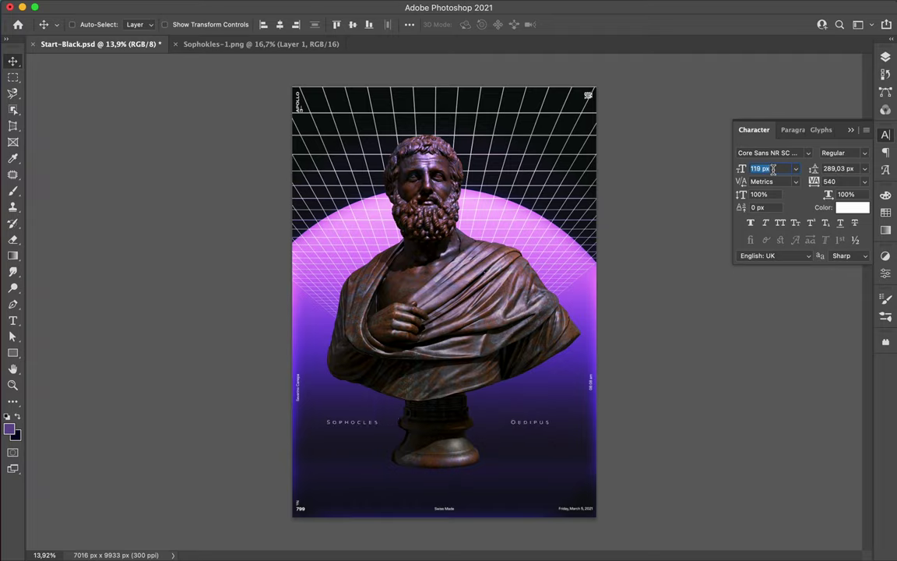
scroll(366, 429, up, 3)
scroll(370, 397, down, 2)
scroll(362, 441, down, 1)
- Give the stacked title layers the Soft Light blend mode
drag(547, 106, 547, 103)
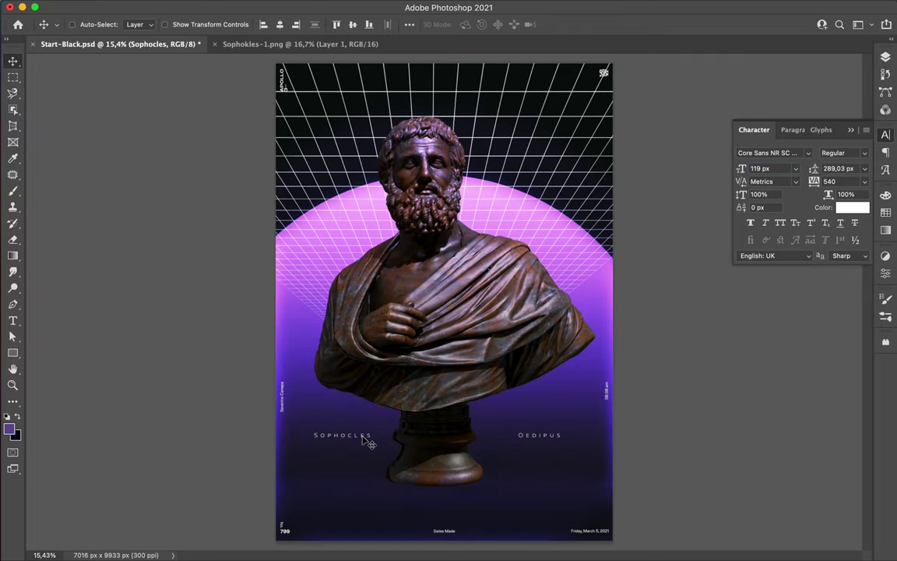
double_click(438, 428)
key(Escape)
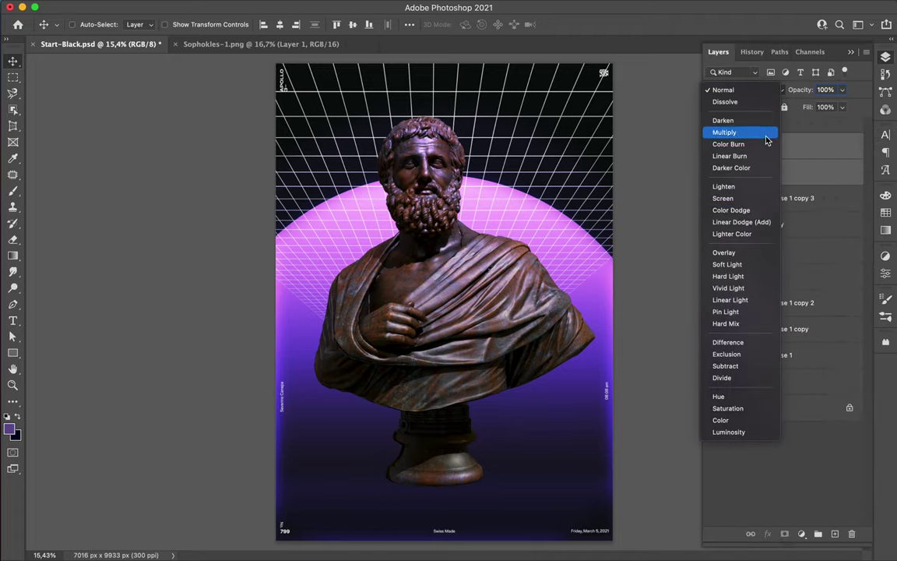
click(753, 264)
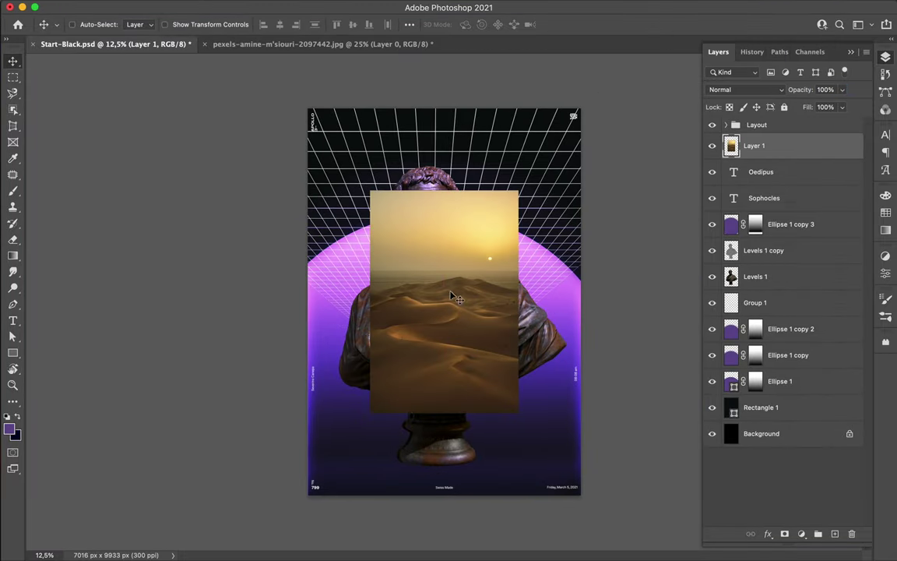
- Add a Gradient Map adjustment to tint the desert photo purple
click(802, 534)
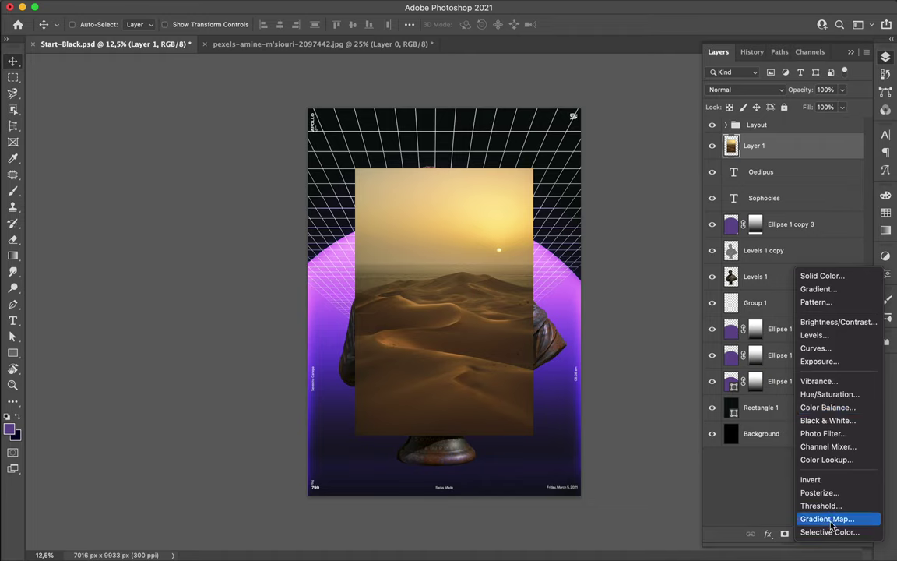
click(831, 519)
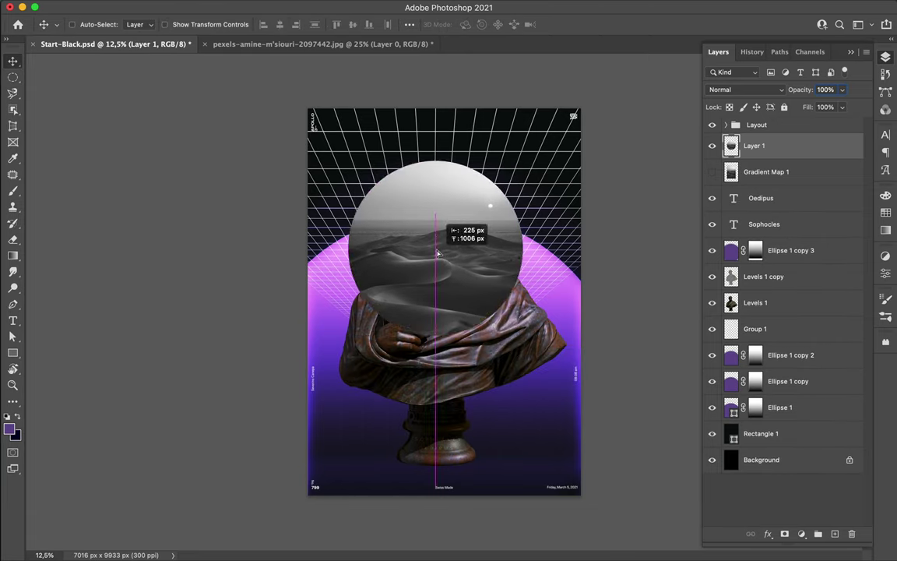
key(ctrl+plus)
- Set the grid group's blend mode to Soft Light
click(755, 303)
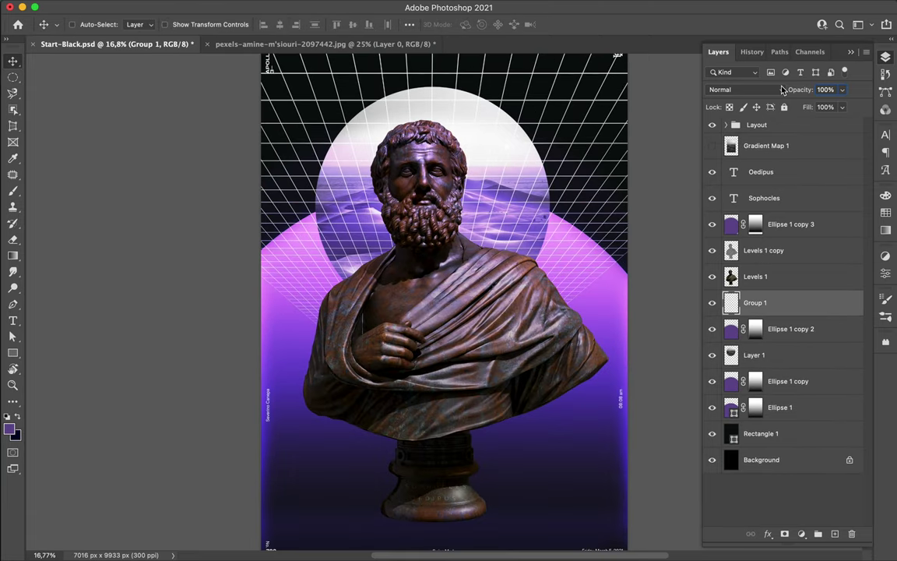
click(746, 90)
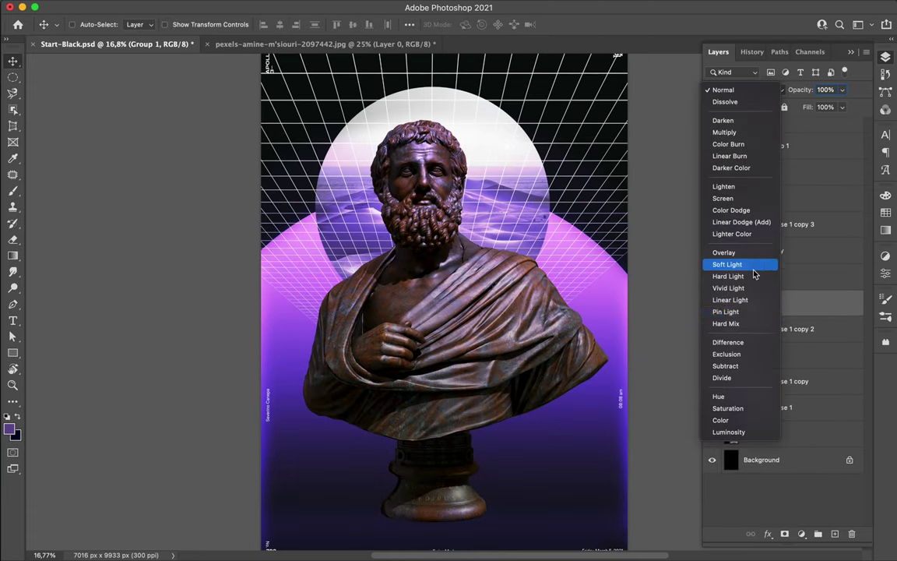
click(751, 277)
- Move the desert photo below Ellipse 1 copy 2 and mask the grid copy with the circle
drag(779, 297, 783, 401)
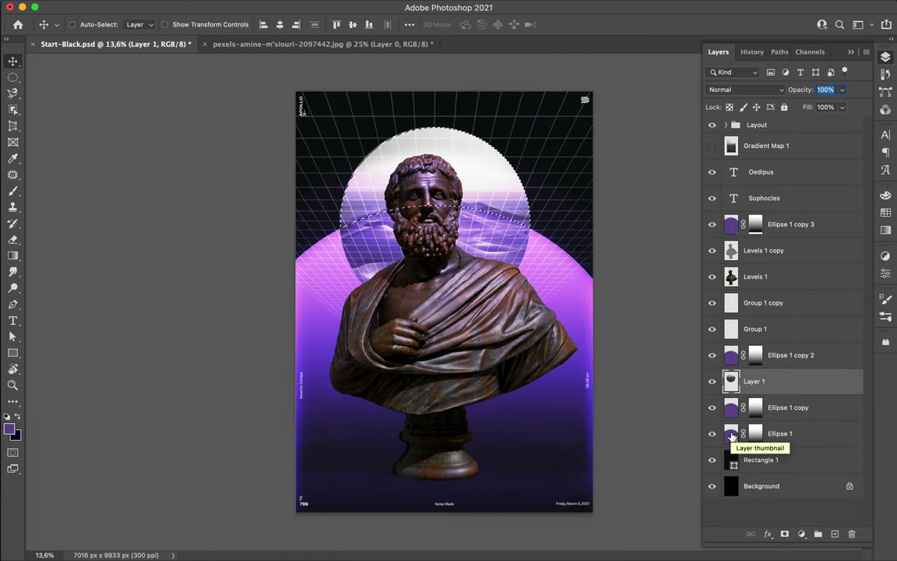
click(779, 302)
click(784, 534)
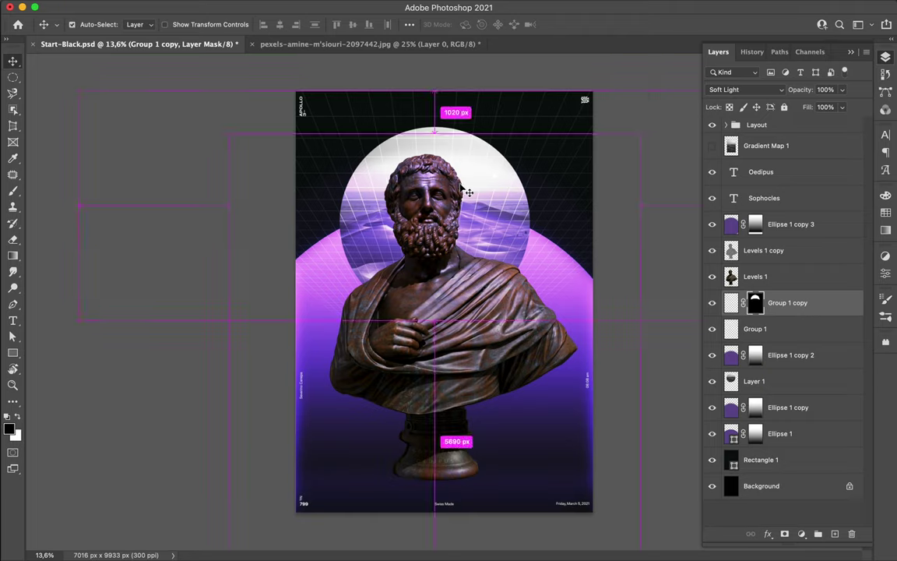
key(ctrl+z)
- Copy the circle mask onto Group 1 and clear the selection
key(m)
key(b)
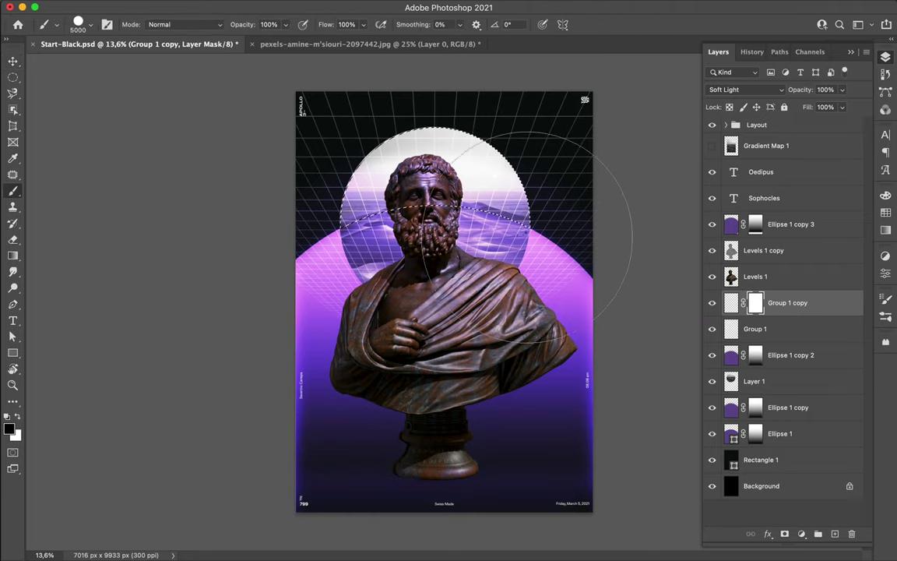
drag(755, 303, 756, 329)
key(m)
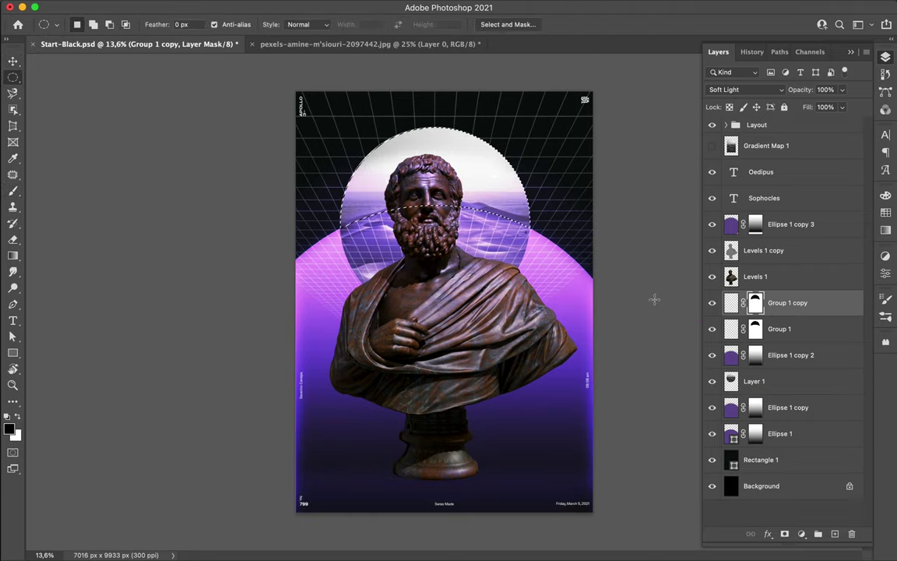
key(ctrl+d)
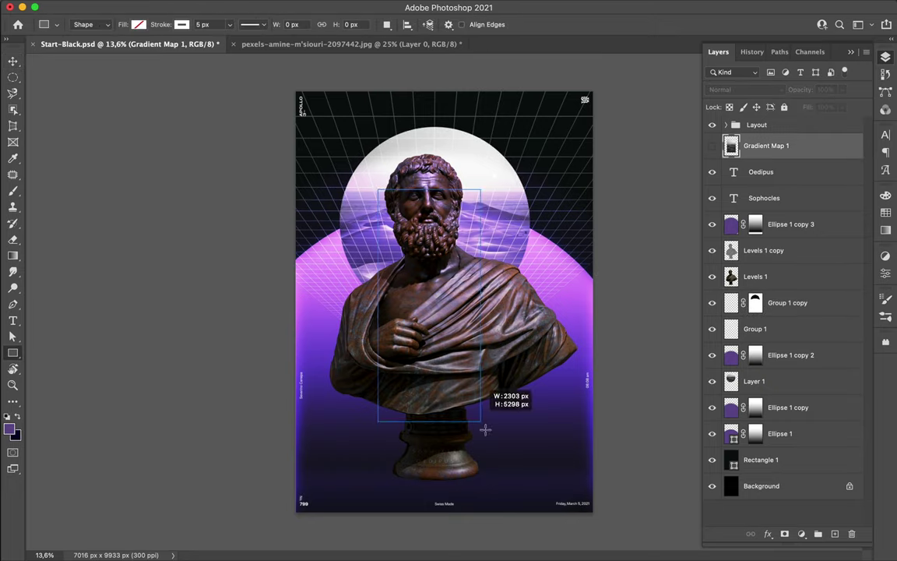
- Draw a tall rectangle outline frame over the bust with a thicker stroke and align it
drag(485, 429, 497, 444)
click(207, 24)
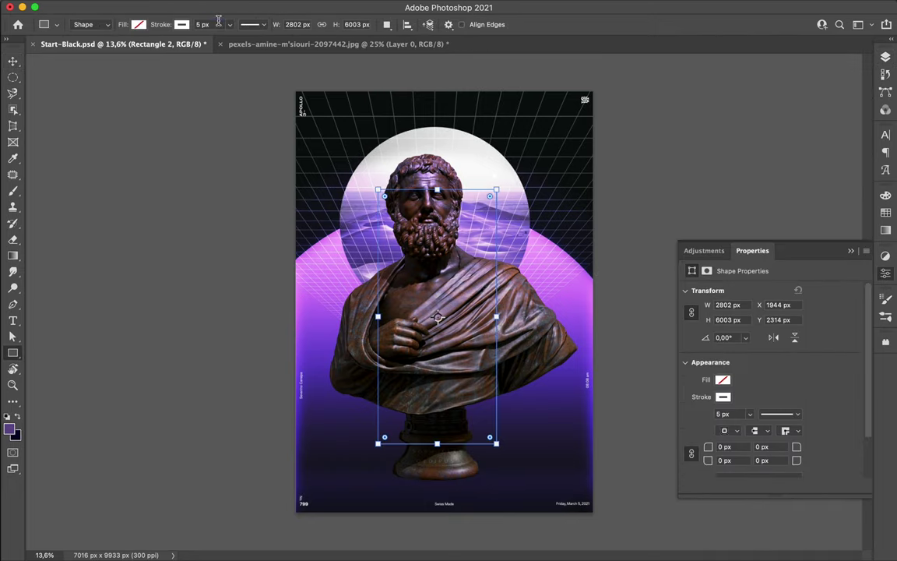
drag(219, 21, 257, 24)
key(a)
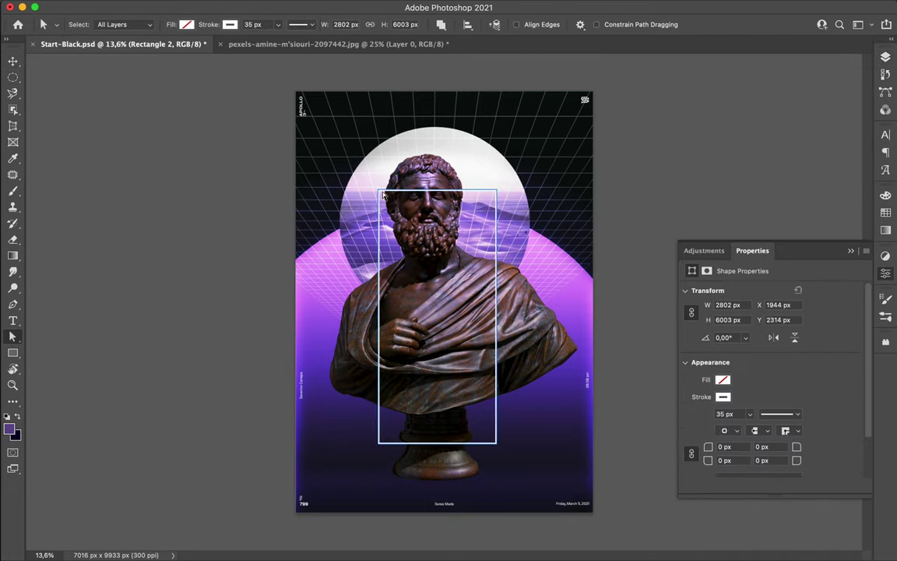
key(v)
click(409, 25)
click(886, 57)
- Add a layer mask to the rectangle frame around the bust
click(784, 534)
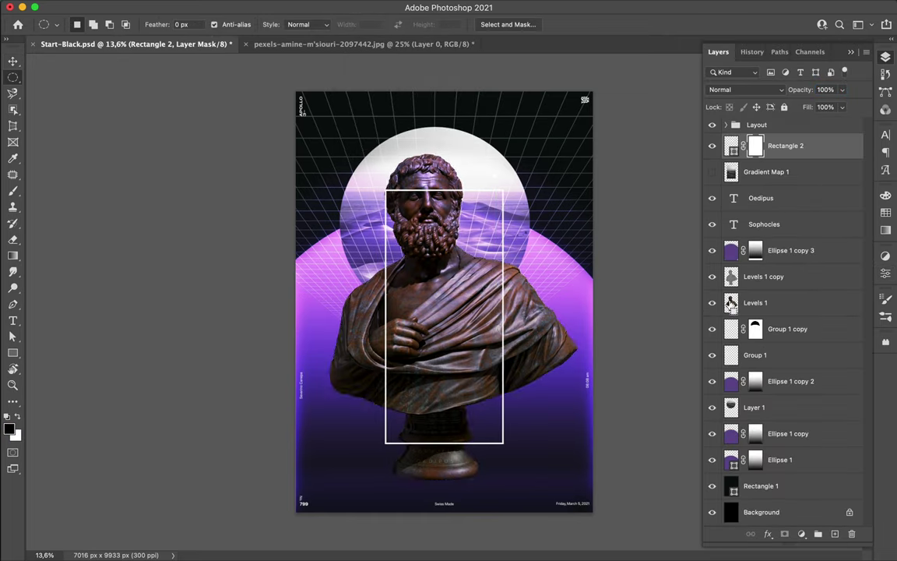
key(b)
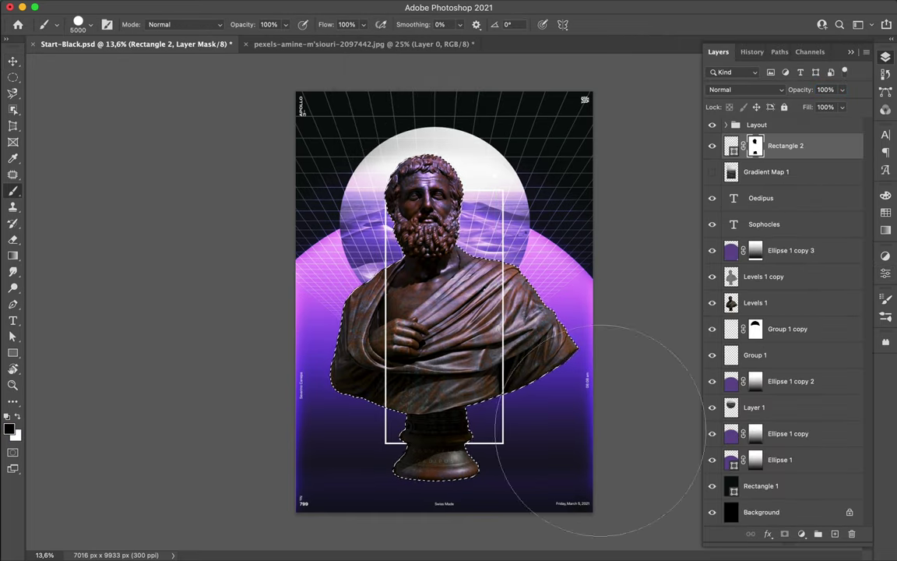
key(ctrl+d)
- Add a new empty layer and load the outline frame's pixels as a selection
key(m)
ctrl+click(836, 533)
right_click(733, 145)
click(754, 184)
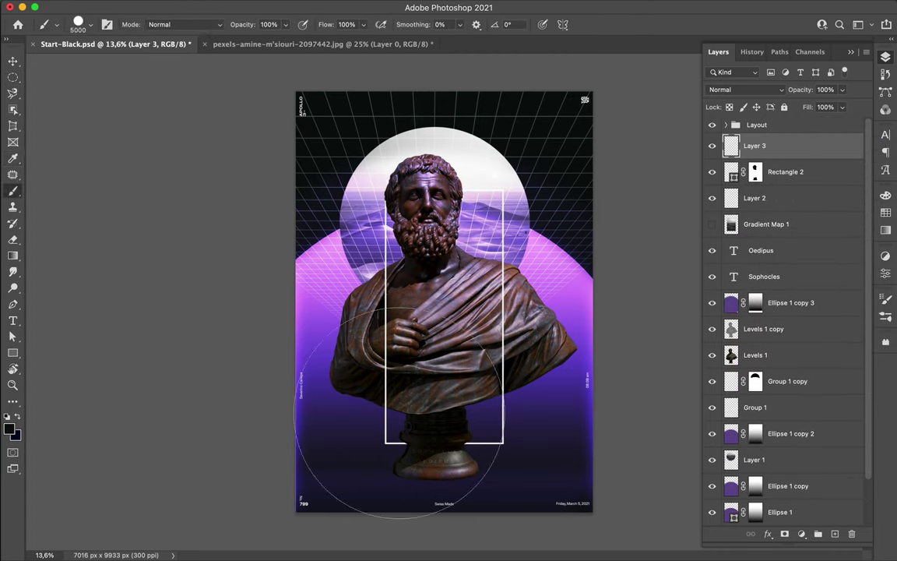
- Paint soft shading with a Soft Round brush and clip Layer 3 to Rectangle 2
click(91, 24)
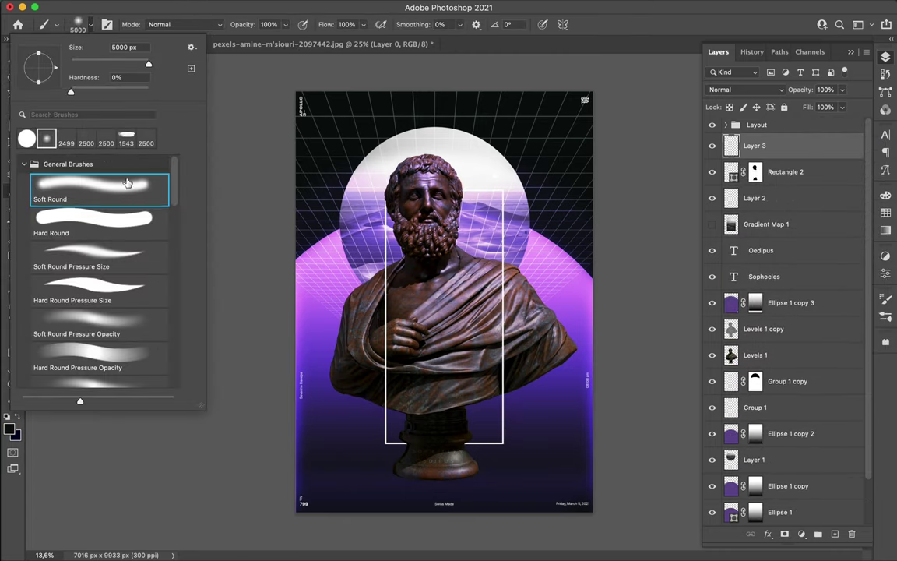
key(Return)
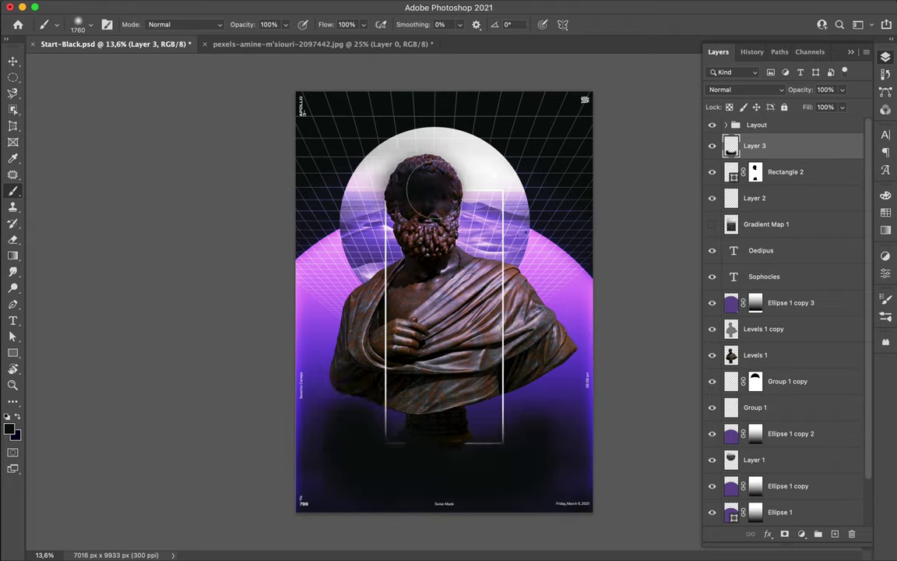
alt+click(767, 159)
- Erase parts of the shading with a resized eraser, leaving Layer 3 at 82% fill
key(v)
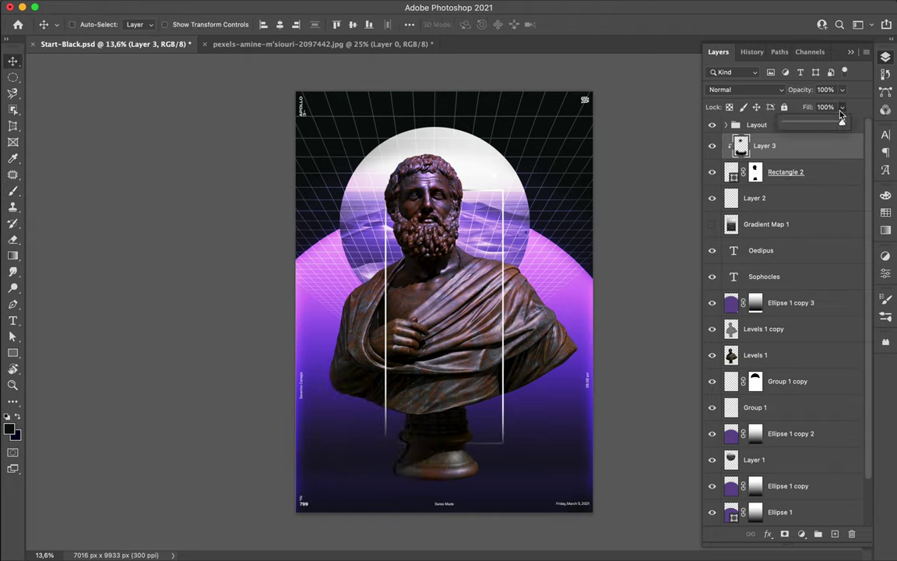
key(e)
right_click(503, 176)
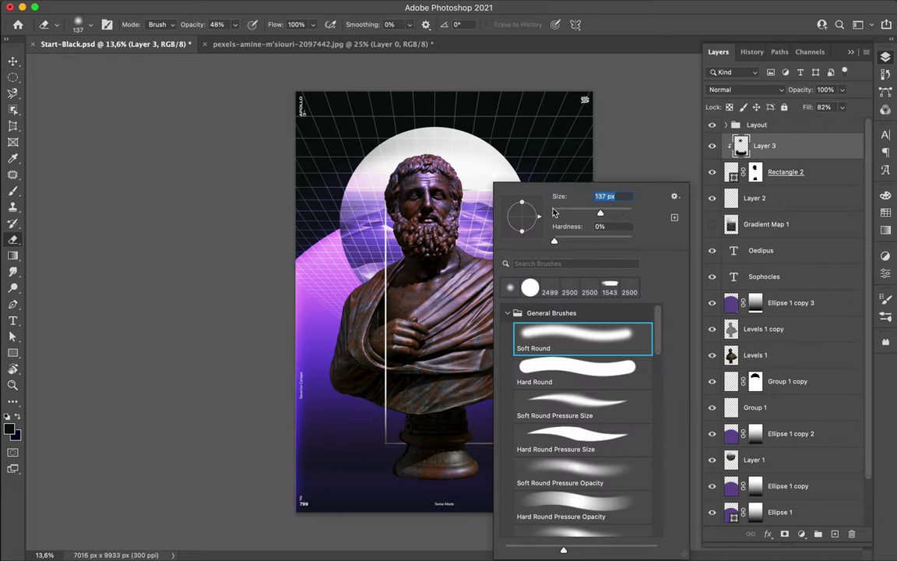
text(2480)
key(Return)
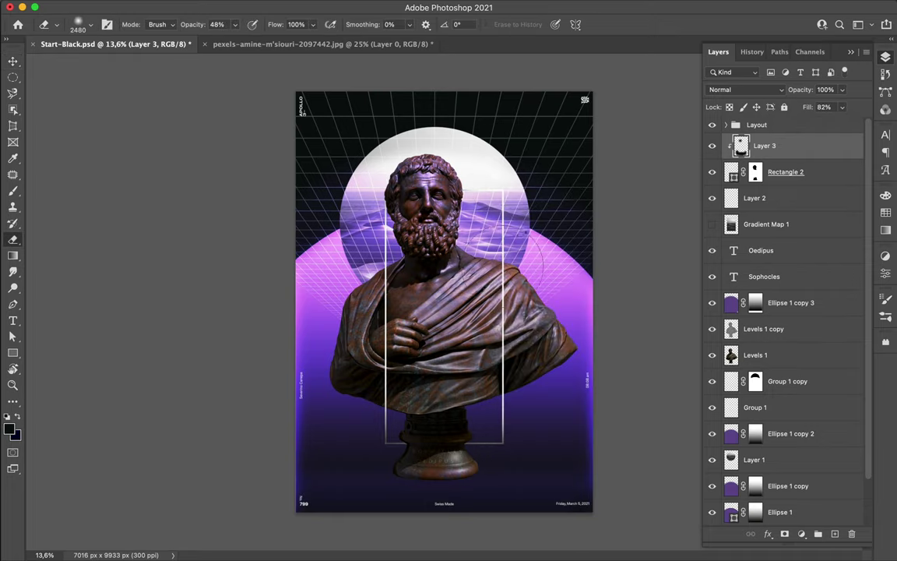
key(v)
click(779, 381)
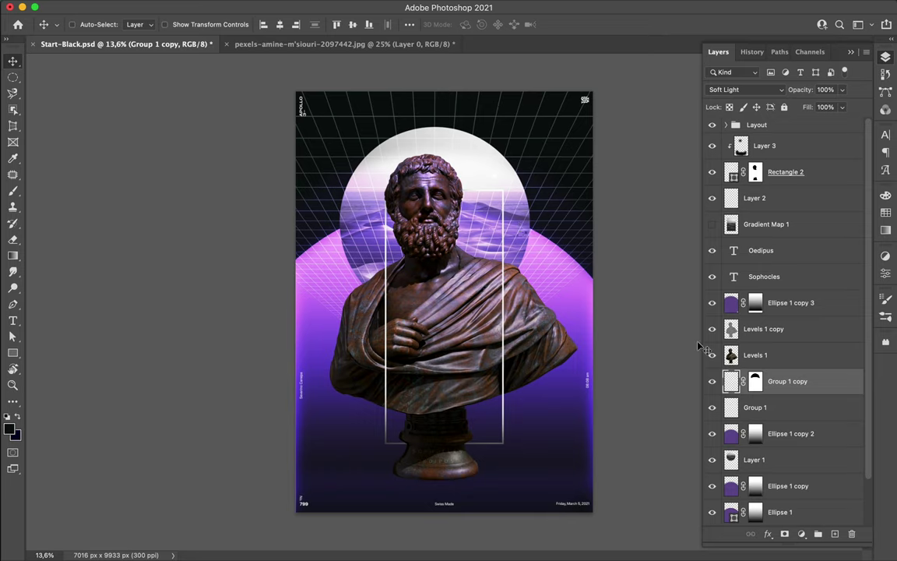
- Nudge Group 1 copy and Layer 1 slightly up-left, then delete Group 1 copy's mask
click(756, 387)
ctrl+click(754, 459)
key(v)
drag(522, 241, 491, 230)
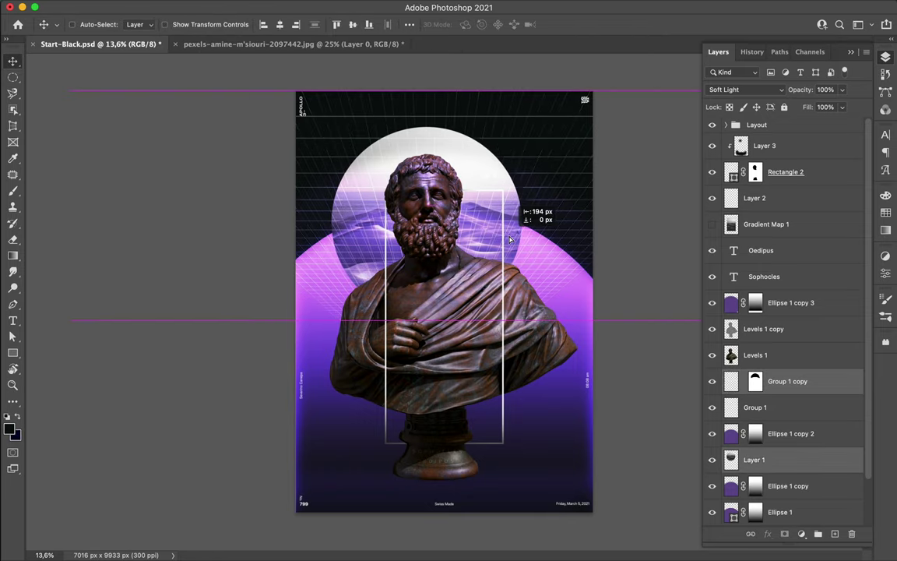
key(Delete)
click(449, 212)
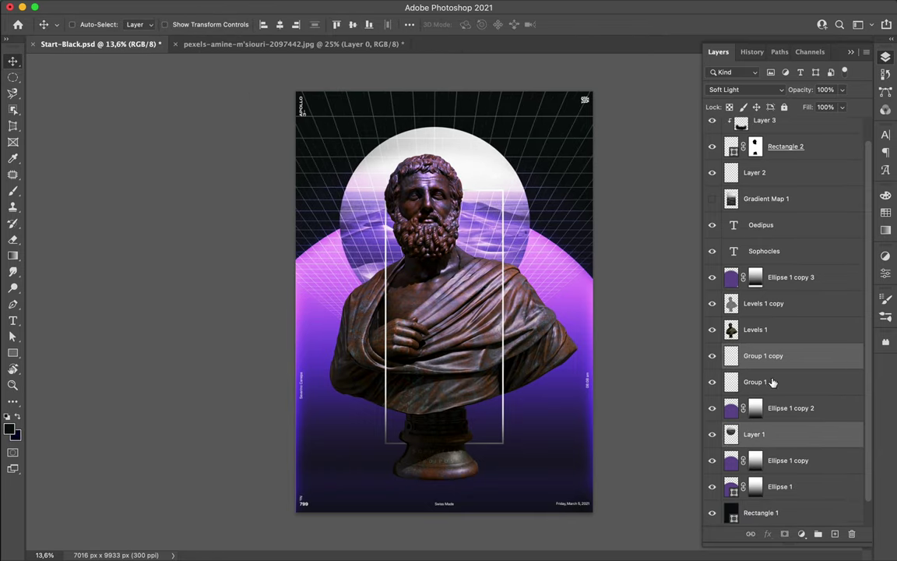
- Paint a soft white glow on a new layer beneath Layer 1
ctrl+click(835, 534)
key(b)
key(x)
right_click(450, 164)
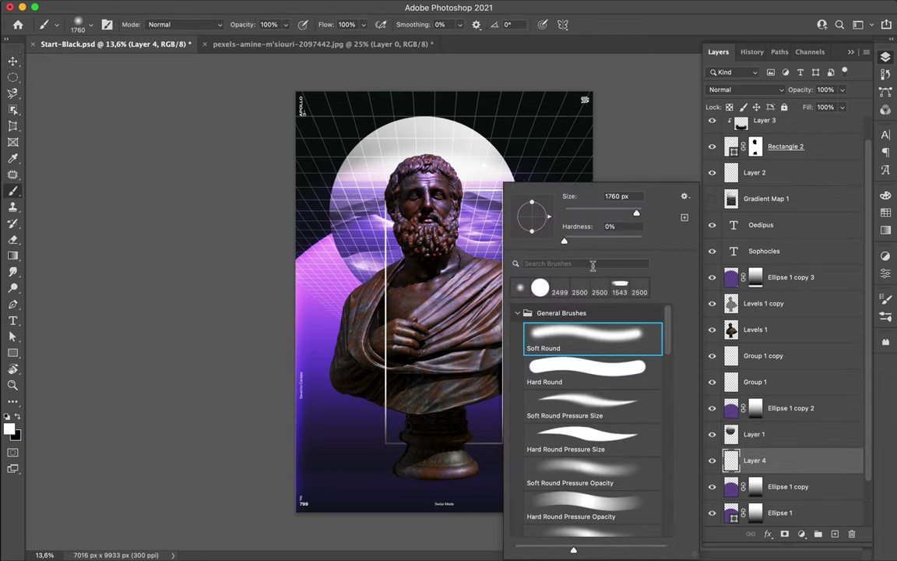
click(425, 226)
key(v)
- Set the glow to Color Dodge, squash and warp it into an arc, and erase its edges
click(767, 91)
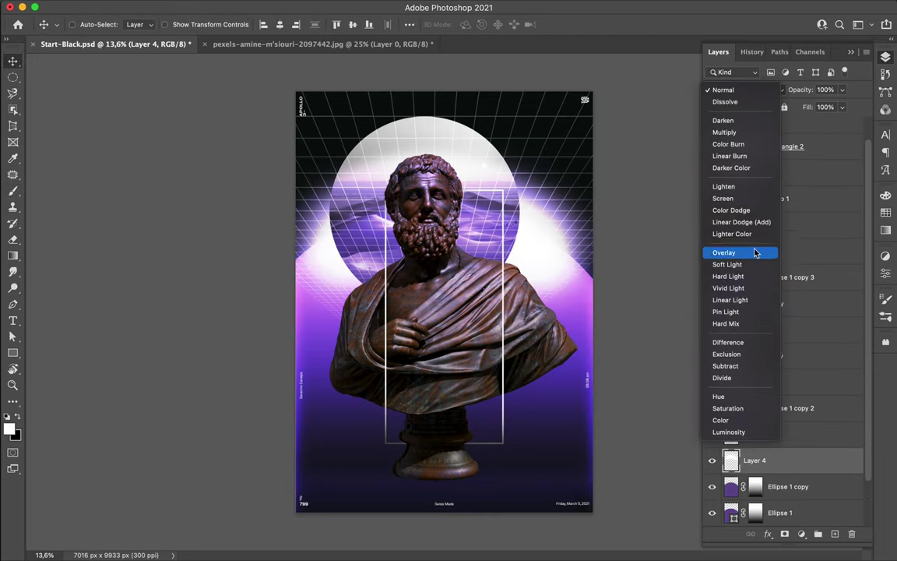
click(691, 202)
key(ctrl+t)
drag(445, 127, 442, 182)
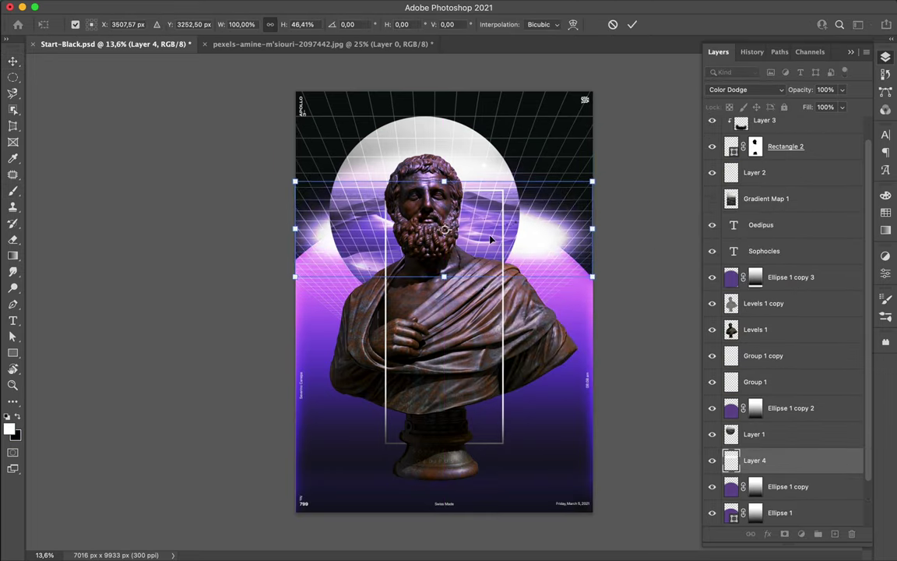
right_click(438, 204)
click(468, 274)
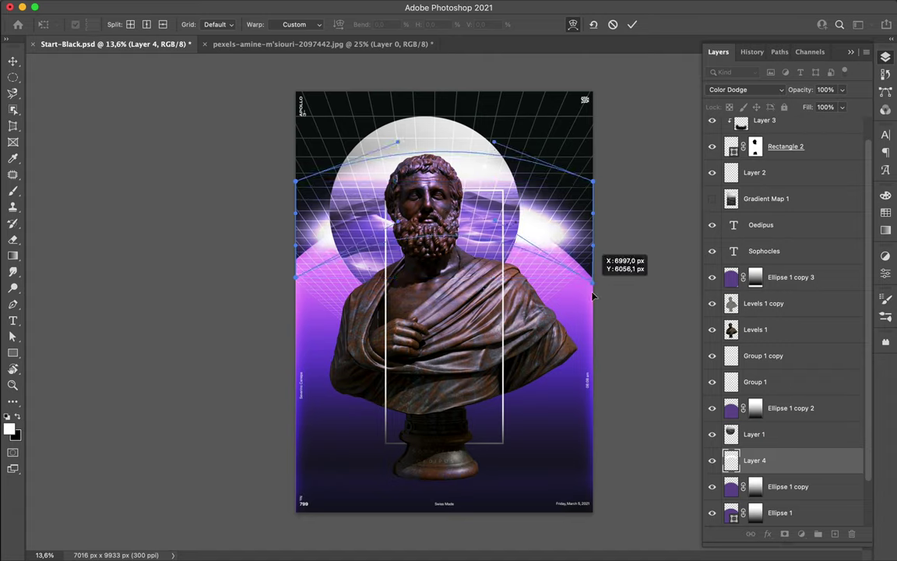
key(Return)
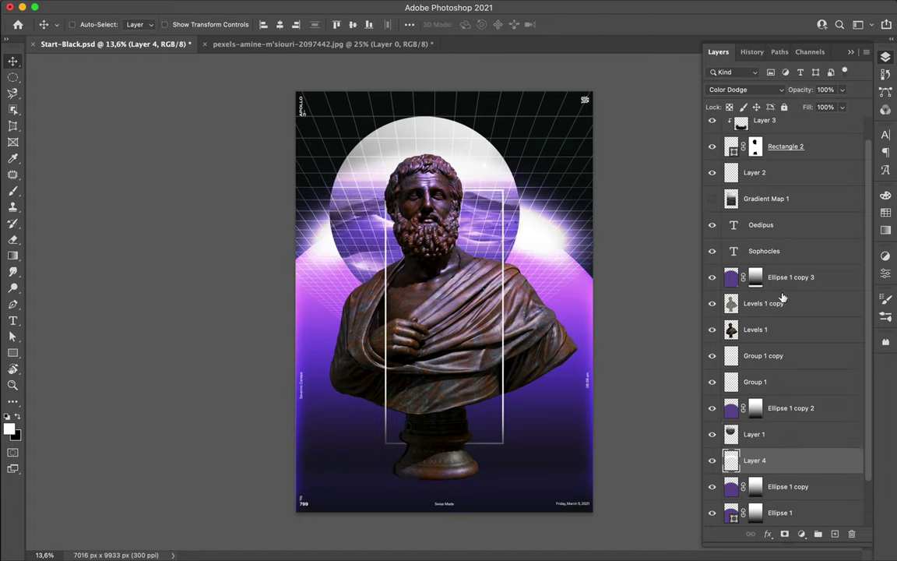
key(e)
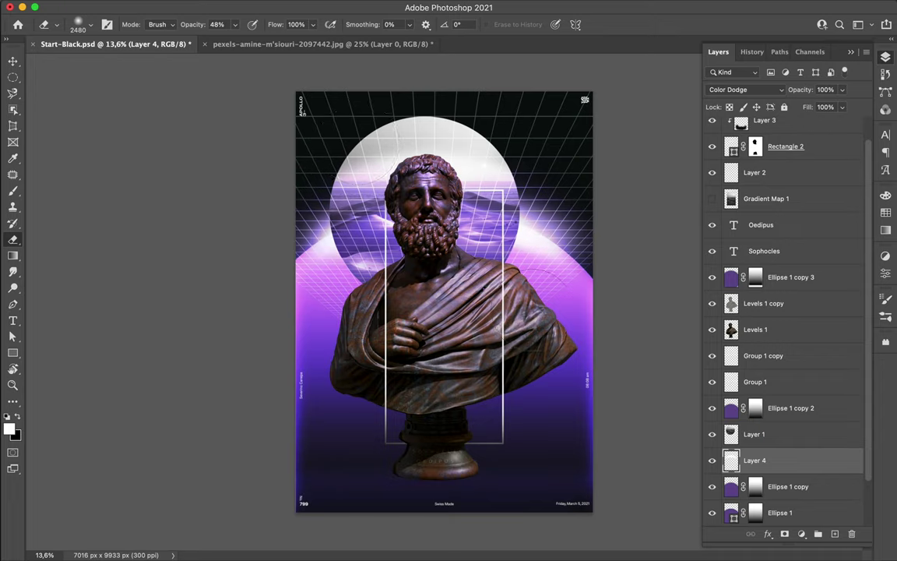
key(v)
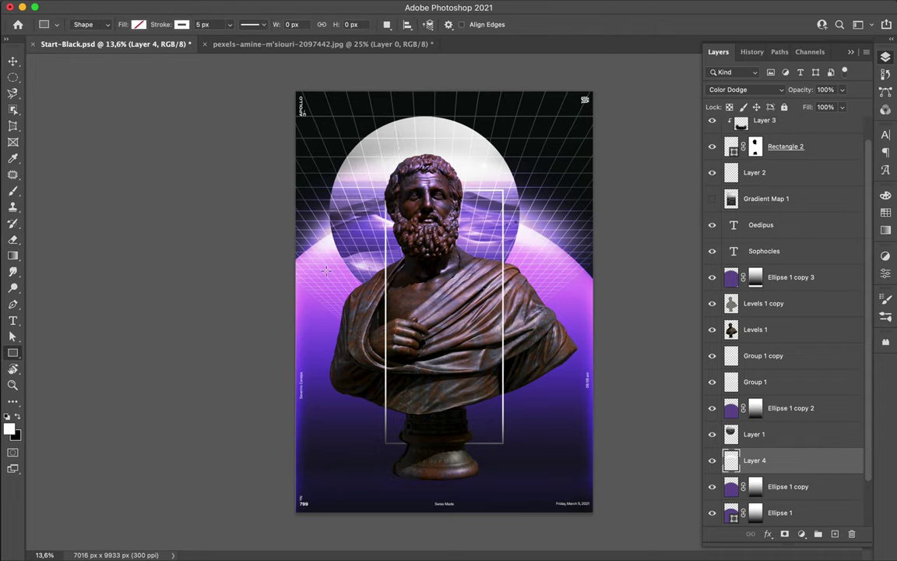
- Draw a thin white bar right of the bust and set it to Soft Light
drag(527, 324, 541, 431)
key(v)
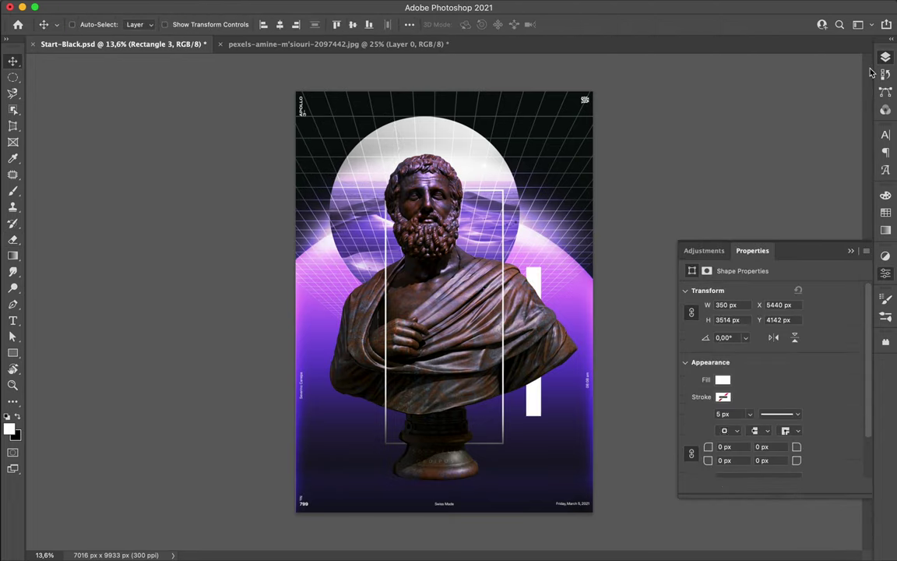
click(746, 90)
click(728, 264)
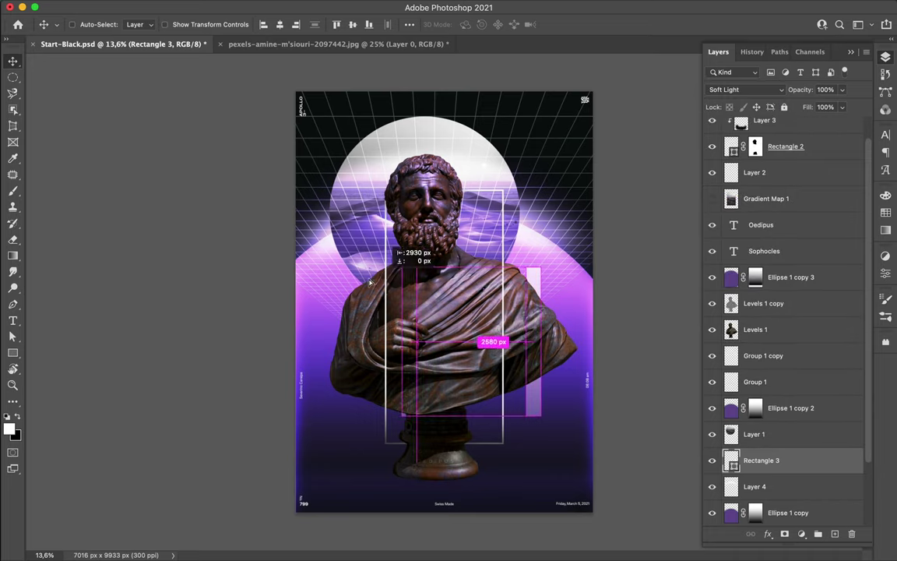
- Duplicate the bar to the left of the bust, with its layer above Layer 1
drag(534, 343, 335, 284)
drag(763, 461, 764, 423)
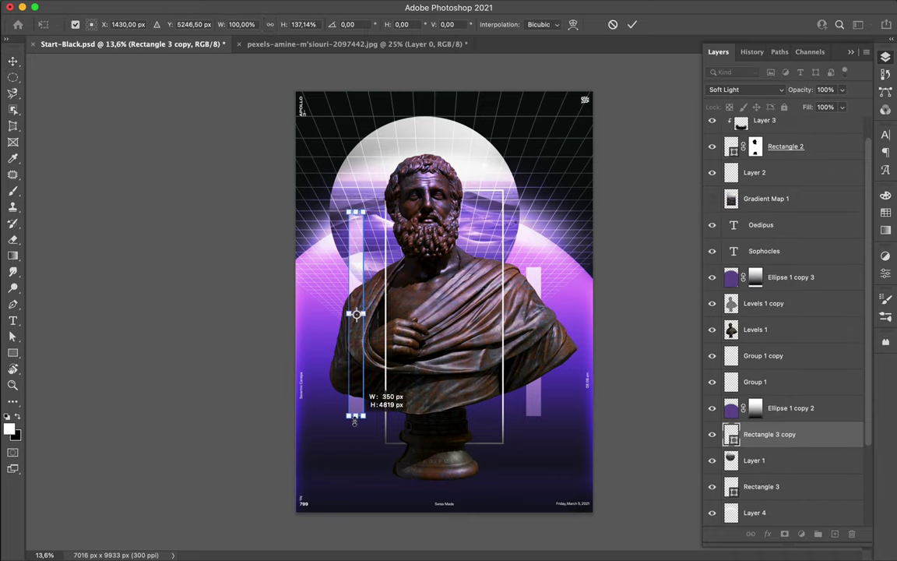
key(Return)
- Hide Ellipse 1 copy 3 to compare, then resize the left bar
click(779, 408)
click(358, 224)
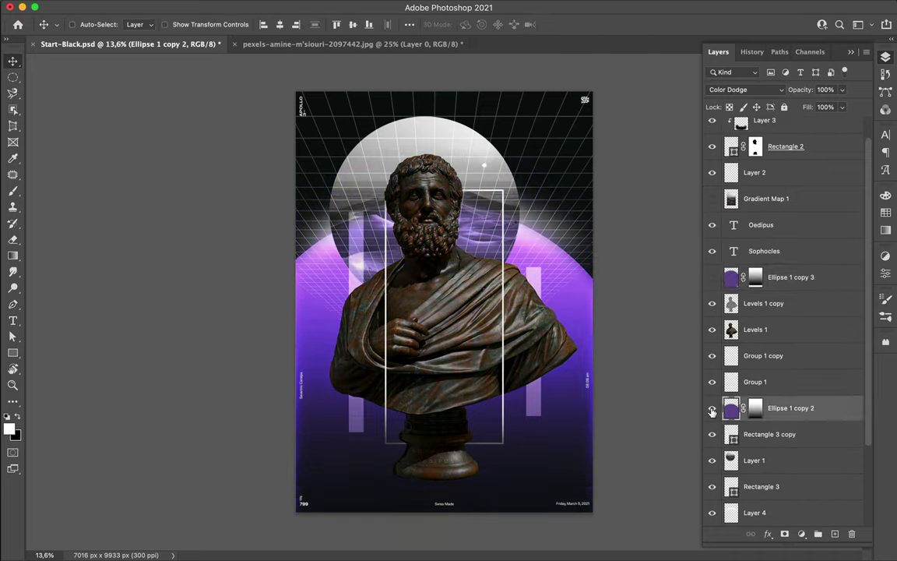
click(356, 327)
key(ctrl+t)
key(Return)
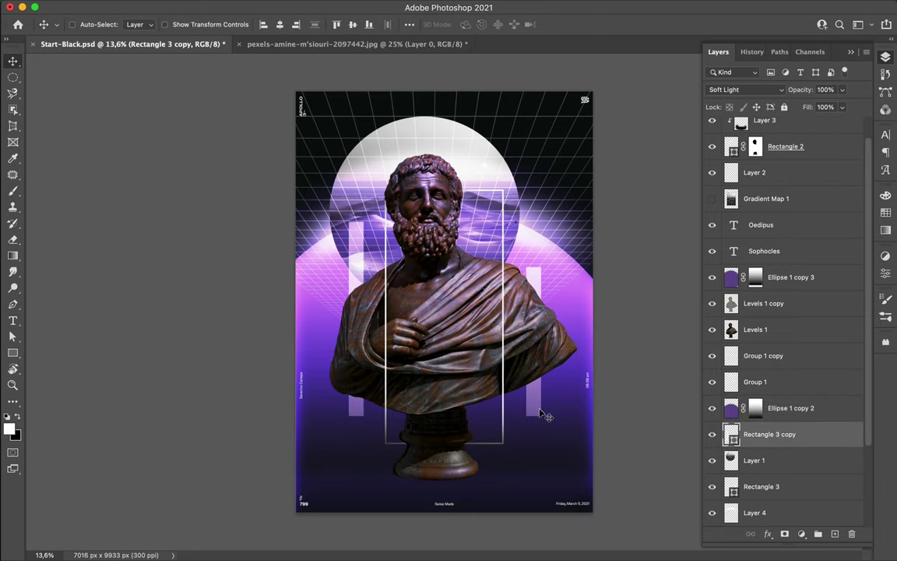
- Adjust the Rectangle 3 bar's size and select the vertical time text
ctrl+click(490, 366)
key(ctrl+t)
key(Return)
scroll(550, 375, up, 2)
ctrl+click(577, 366)
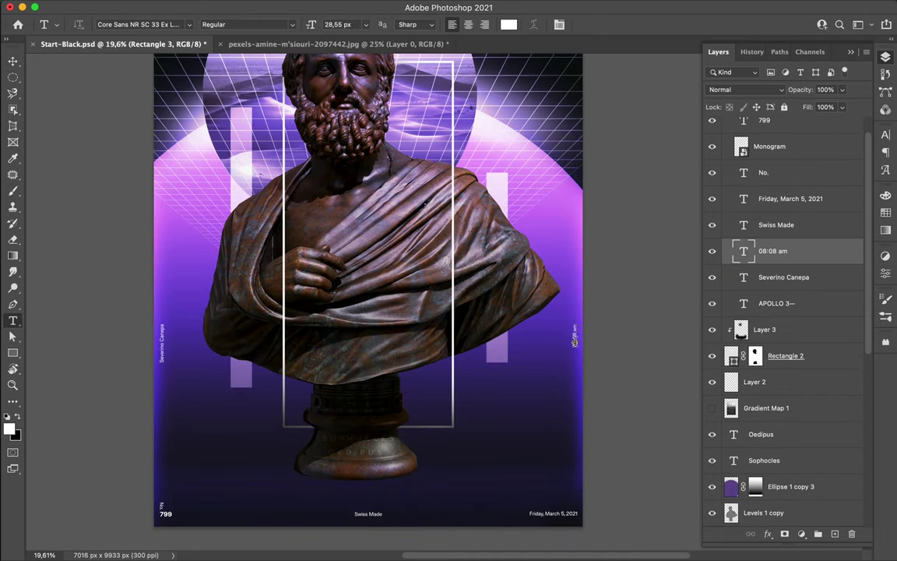
- Update the vertical time label to read 06:20 am
scroll(411, 324, down, 2)
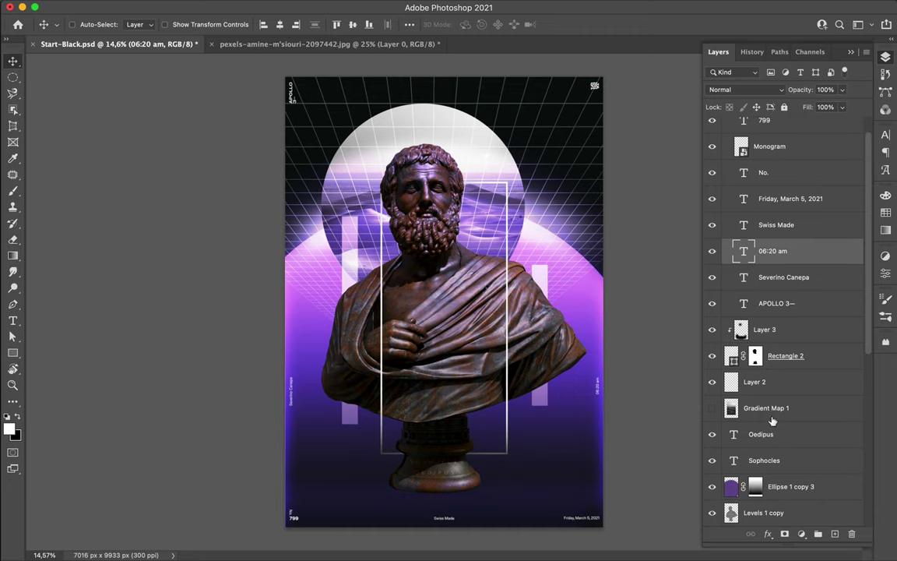
ctrl+click(381, 337)
ctrl+click(351, 320)
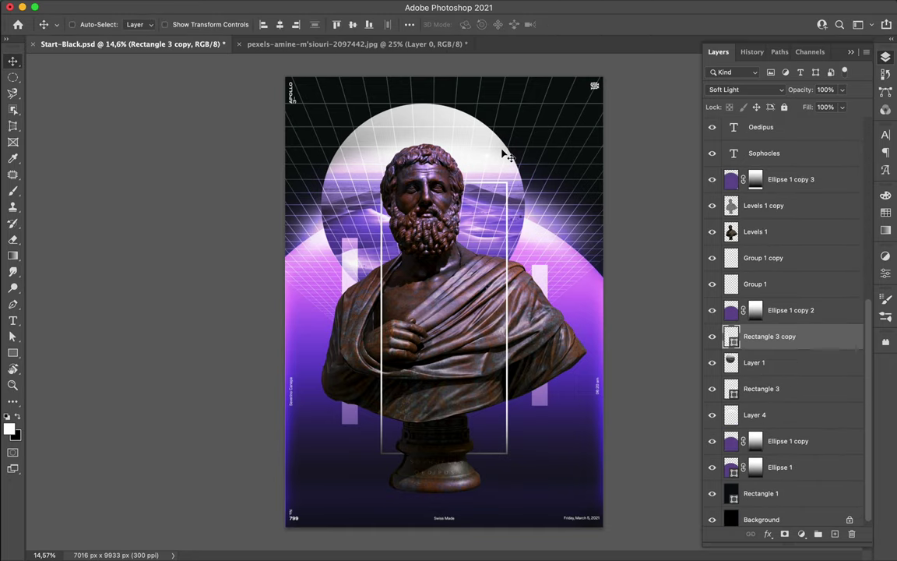
- Set the Rectangle 2 outline frame to Screen blending and save the poster
ctrl+click(460, 178)
click(746, 90)
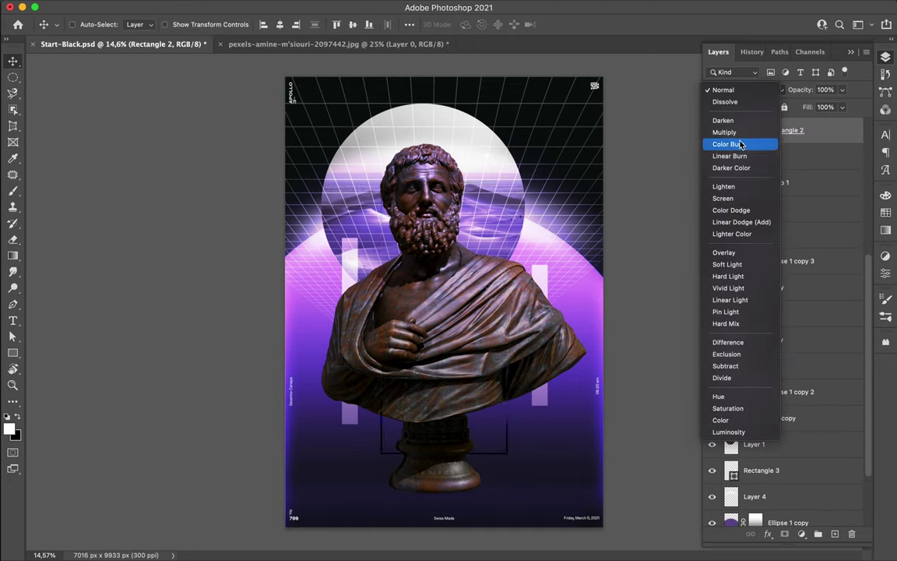
click(724, 198)
key(cmd+s)
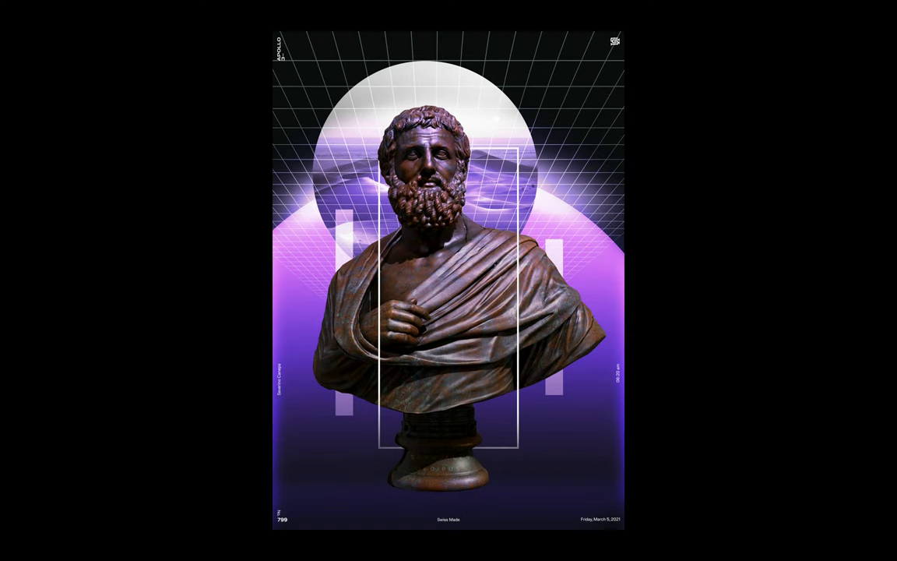